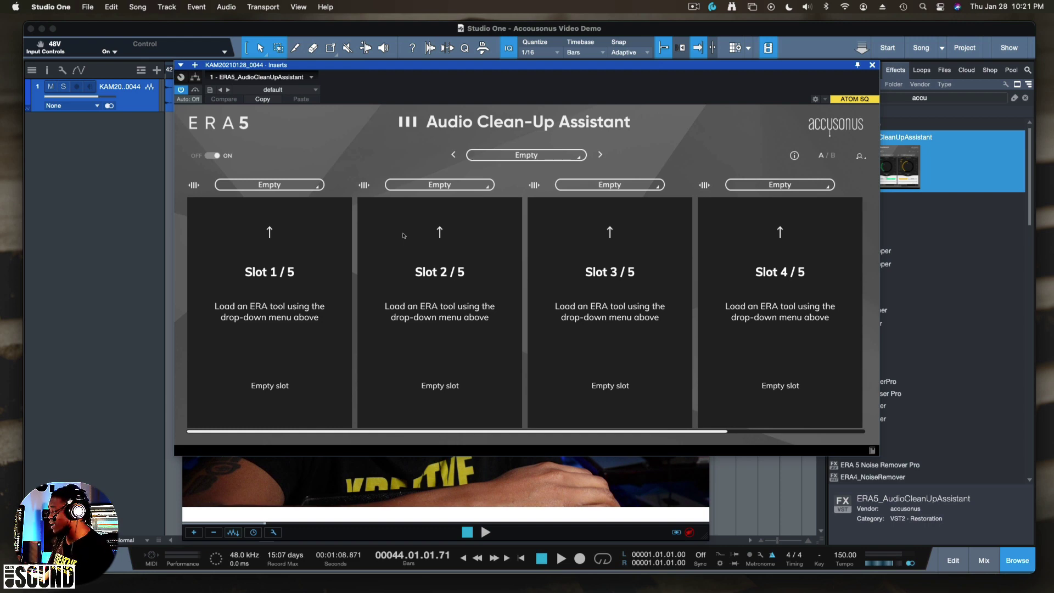
- Close the Audio Clean-Up Assistant window after viewing its preset list and play the unprocessed recording with its video
click(548, 156)
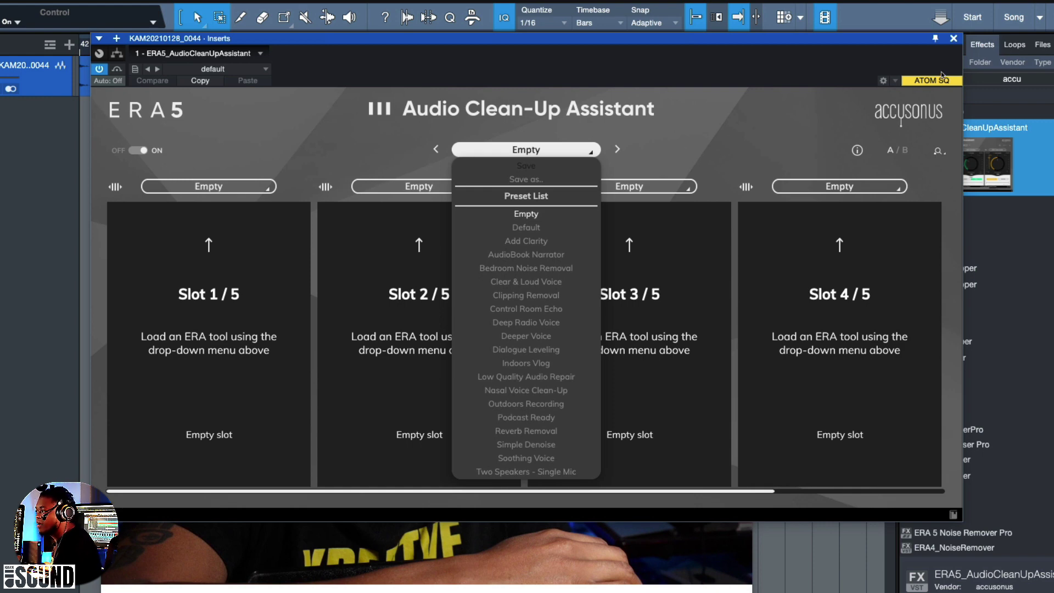
click(955, 40)
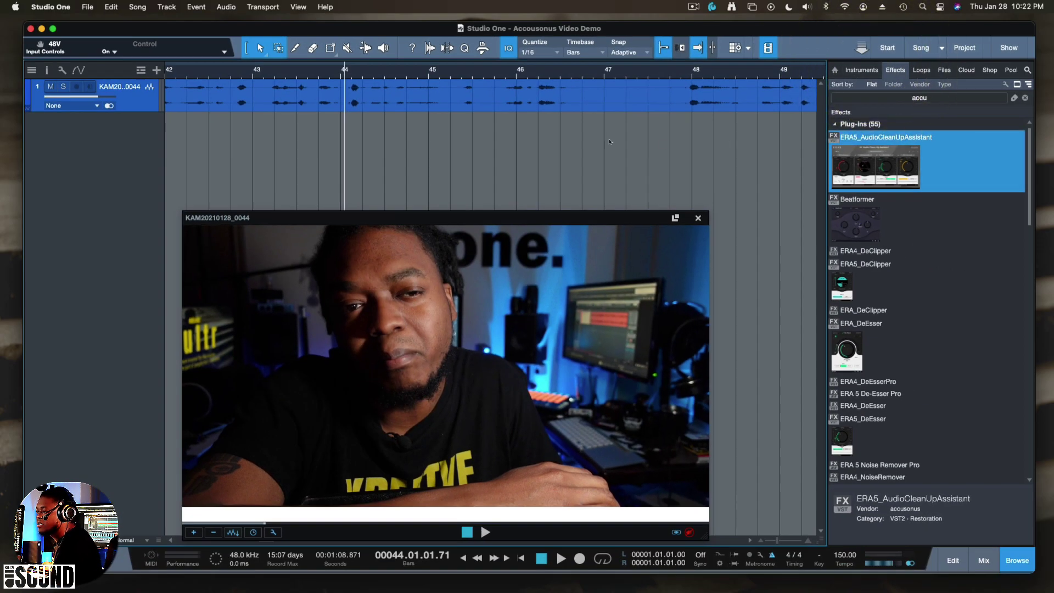
click(350, 159)
scroll(350, 157, down, 5)
scroll(350, 157, down, 4)
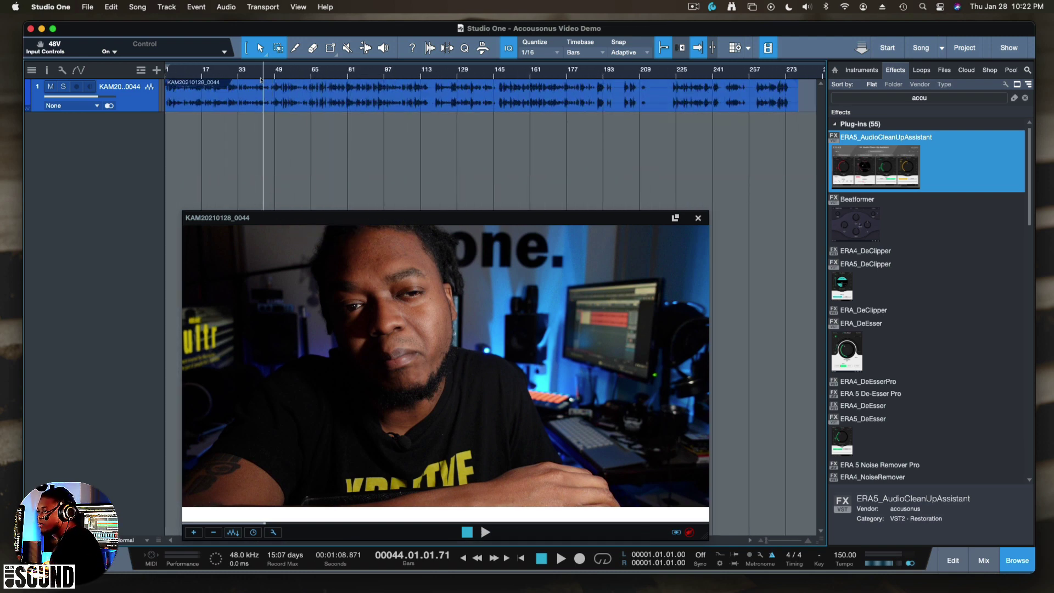
key(space)
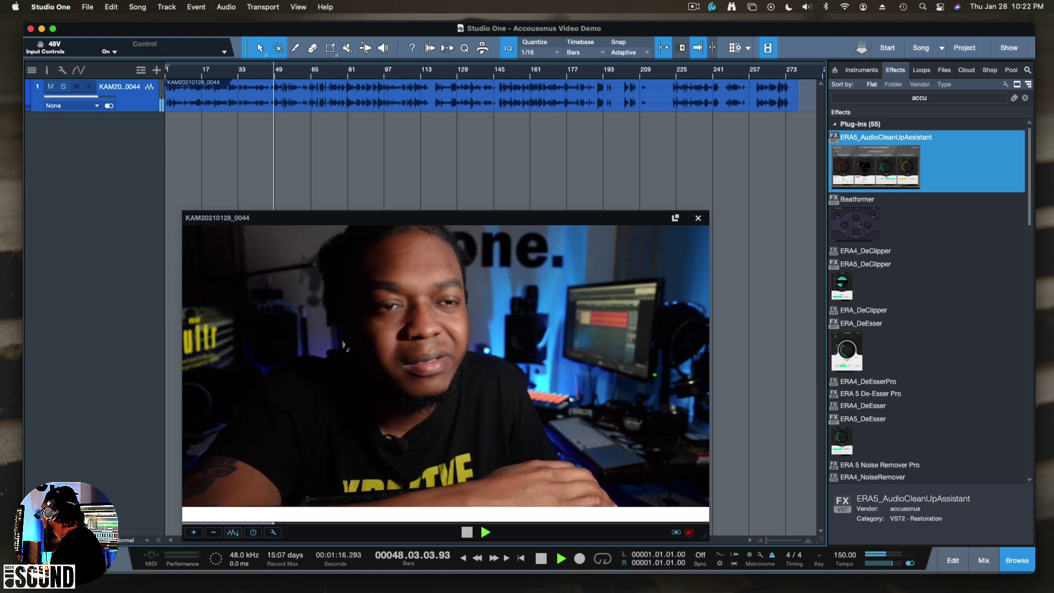
key(super+Tab)
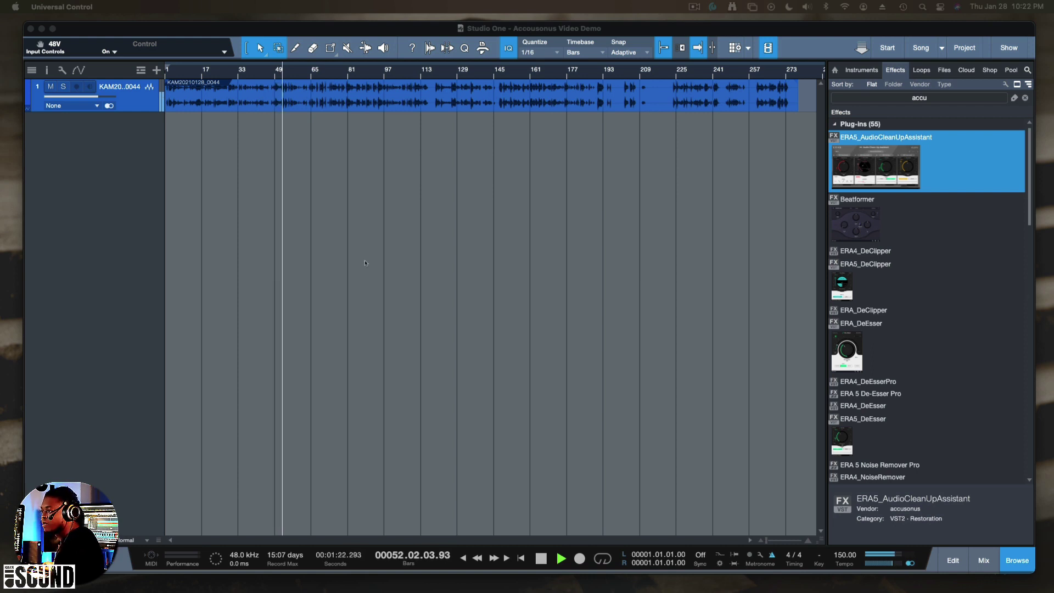
click(306, 200)
key(space)
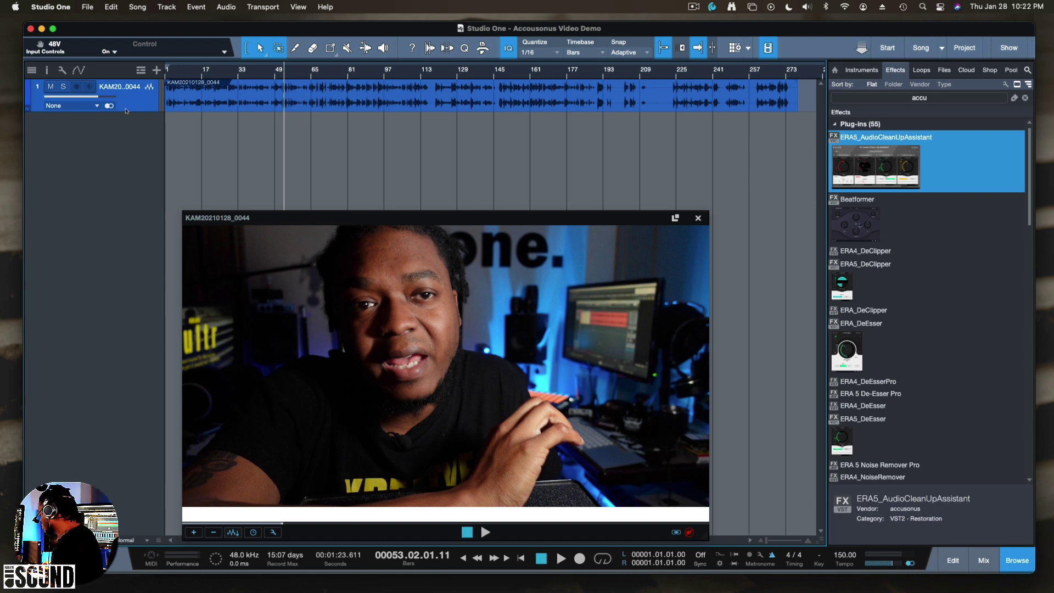
- Show the track inspector and reopen the ERA5_AudioCleanUpAssistant insert of the KAM20210128_0044 track
key(F4)
drag(277, 218, 399, 149)
click(110, 300)
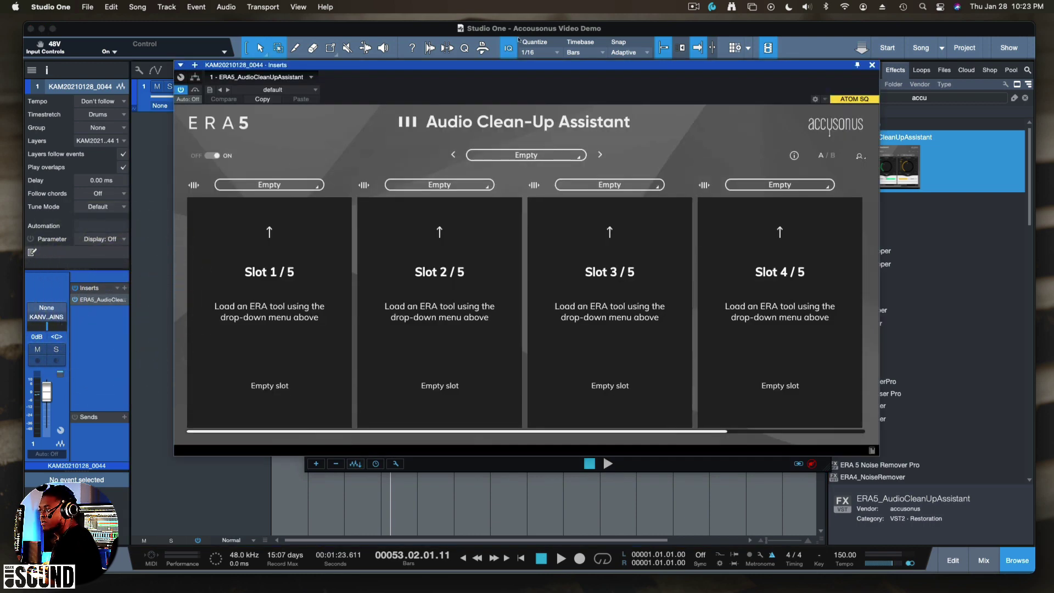
drag(513, 67, 544, 223)
- Load the Bedroom Noise Removal preset, dismiss its tip messages and play the recording through it
click(569, 308)
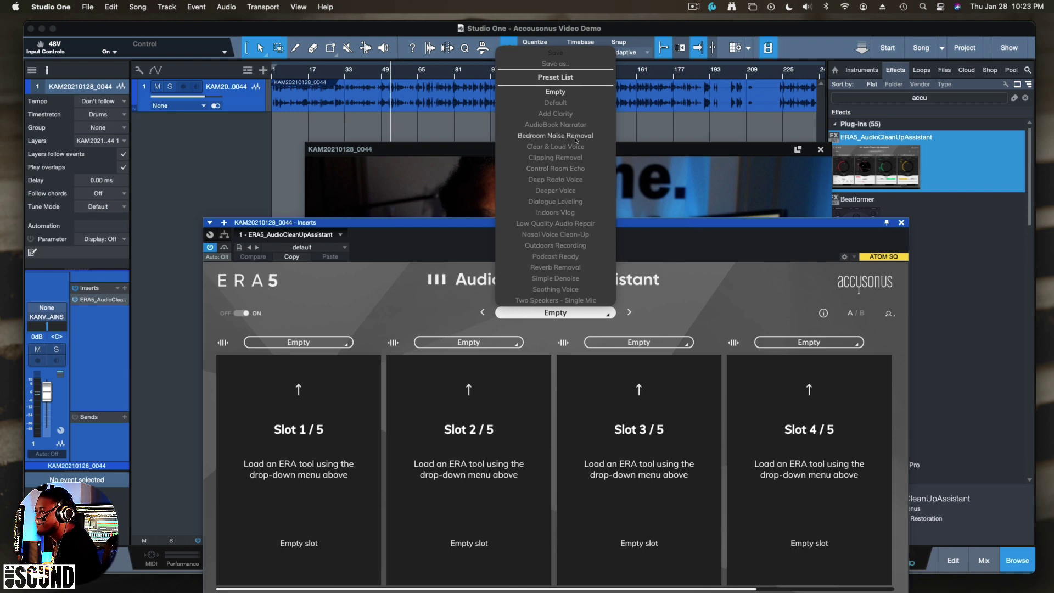
click(545, 137)
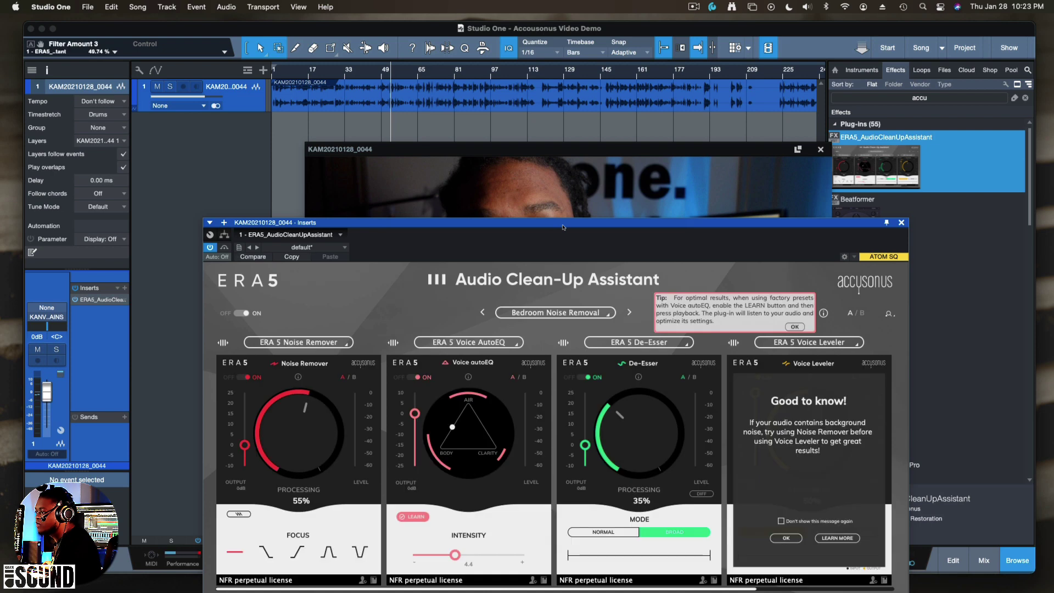
drag(563, 227, 554, 146)
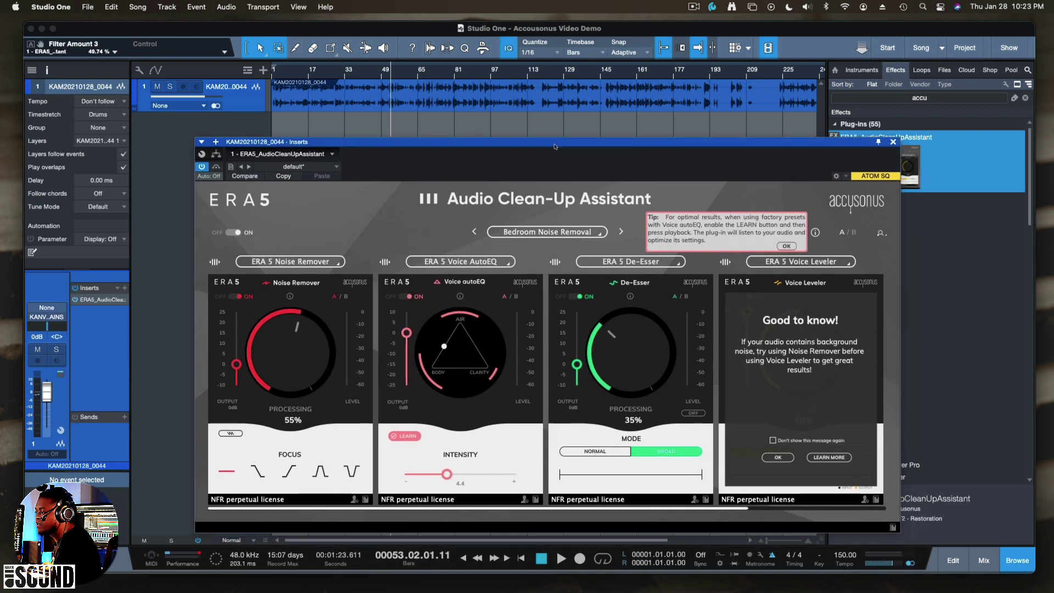
click(786, 246)
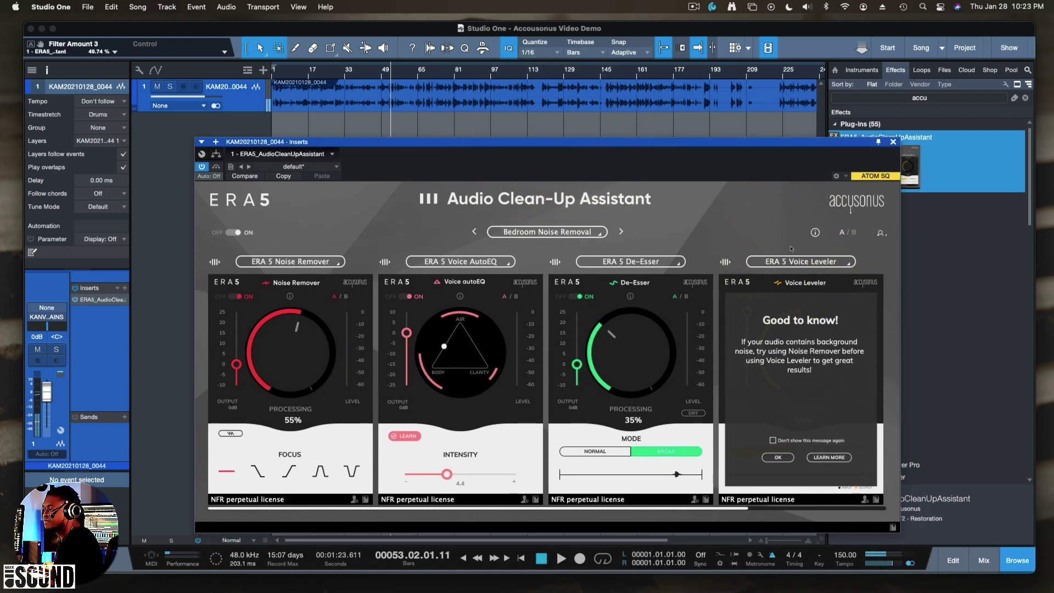
key(space)
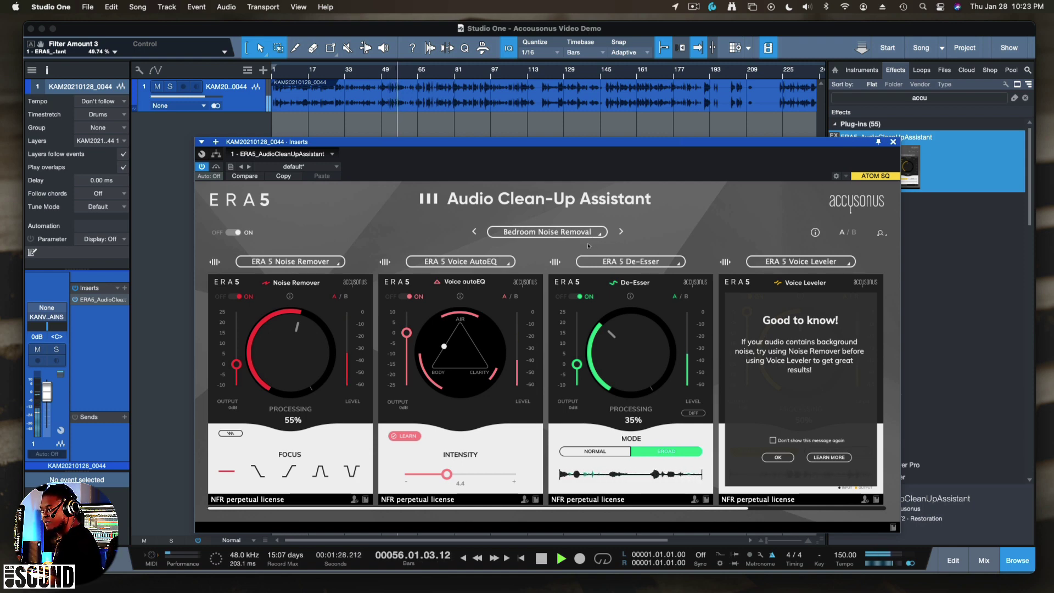
click(778, 458)
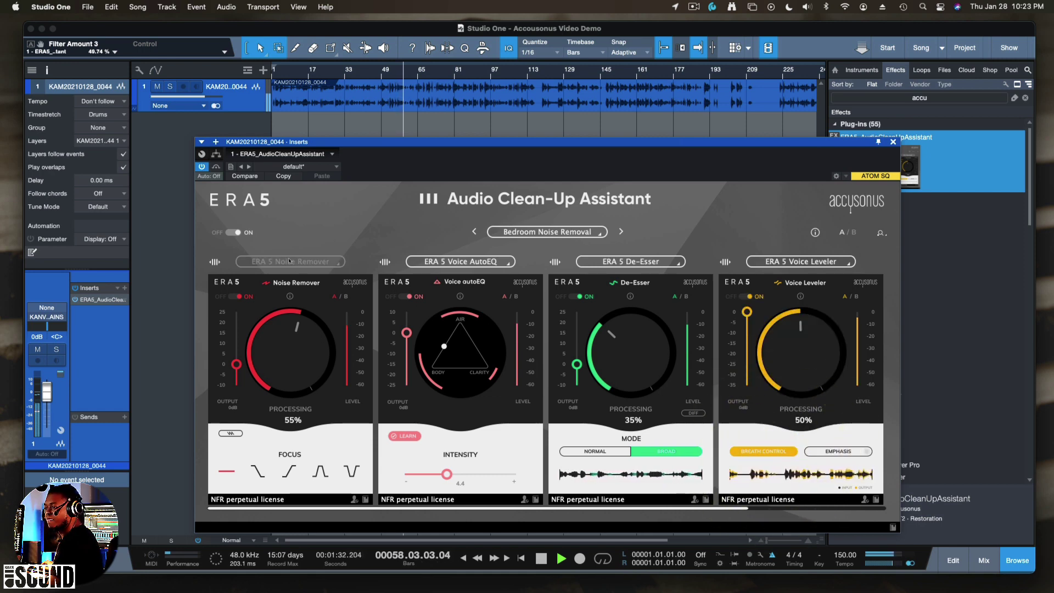
key(space)
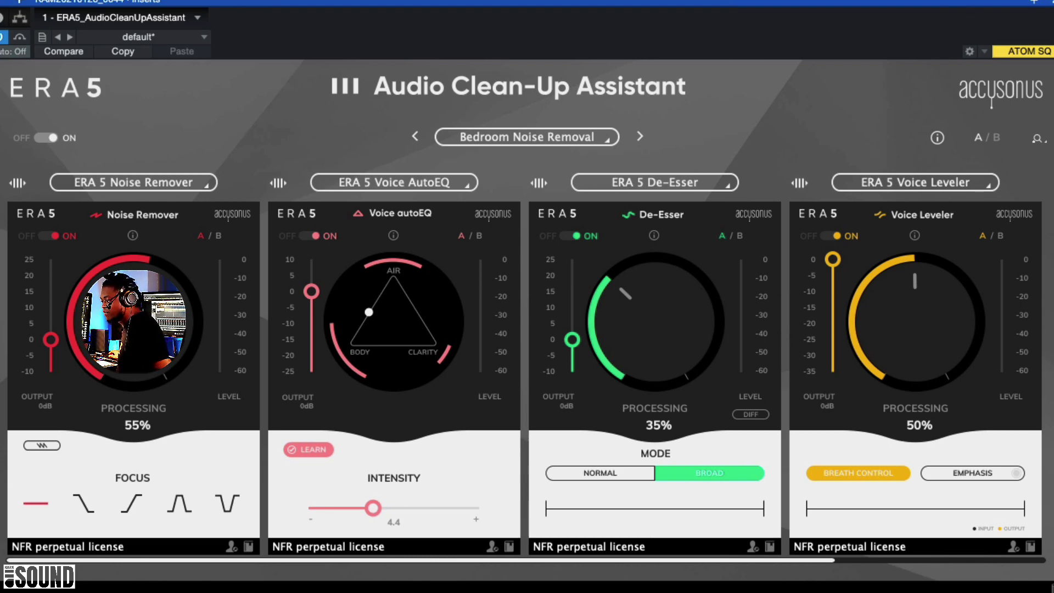
- Set Noise Remover processing to 26% with the bell-shaped focus curve and listen to the recording
drag(799, 560, 549, 547)
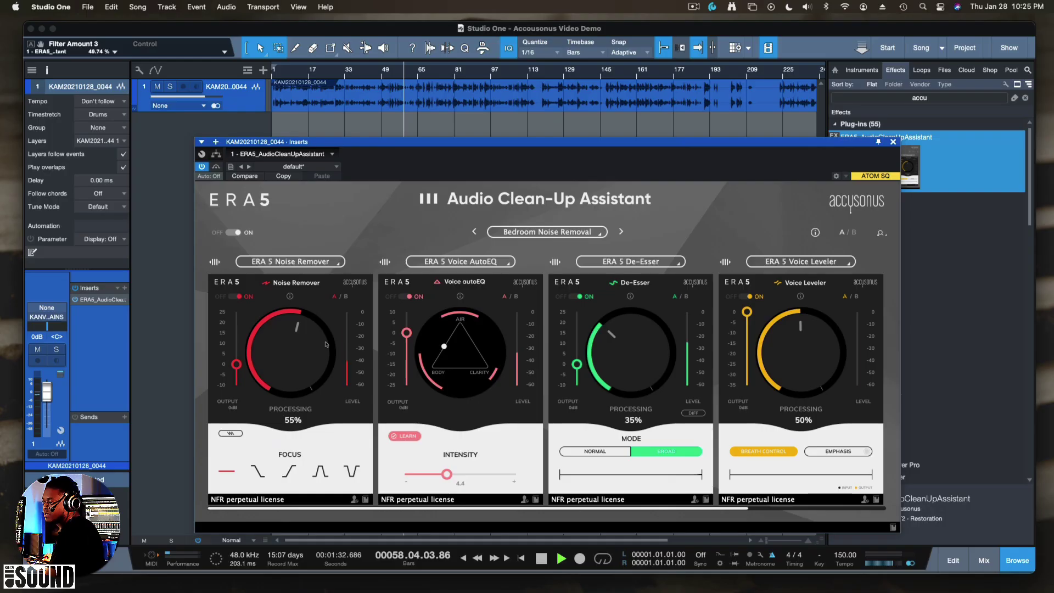
drag(326, 344, 276, 381)
key(space)
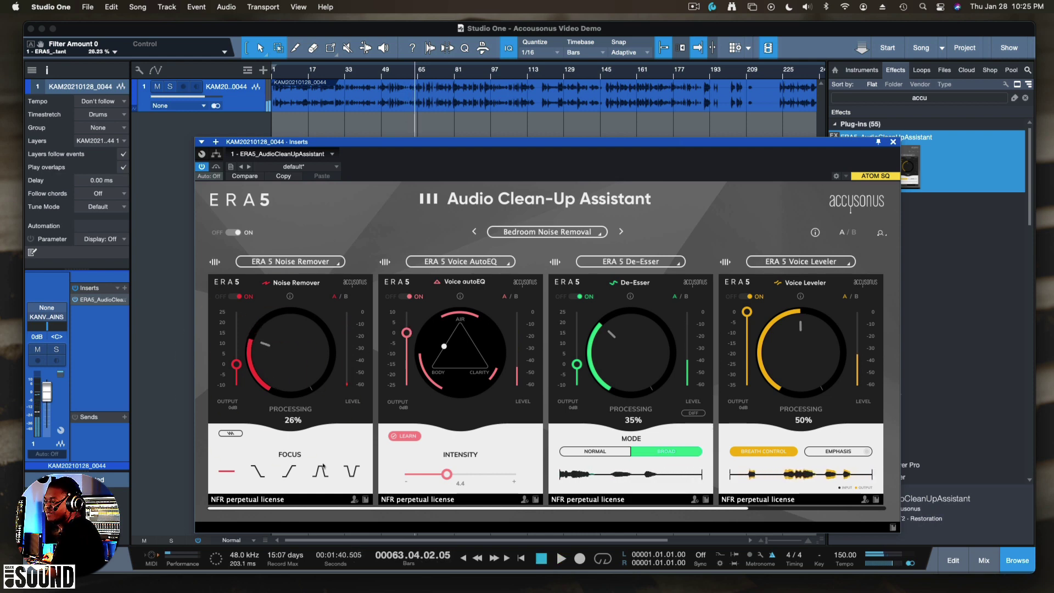
click(322, 470)
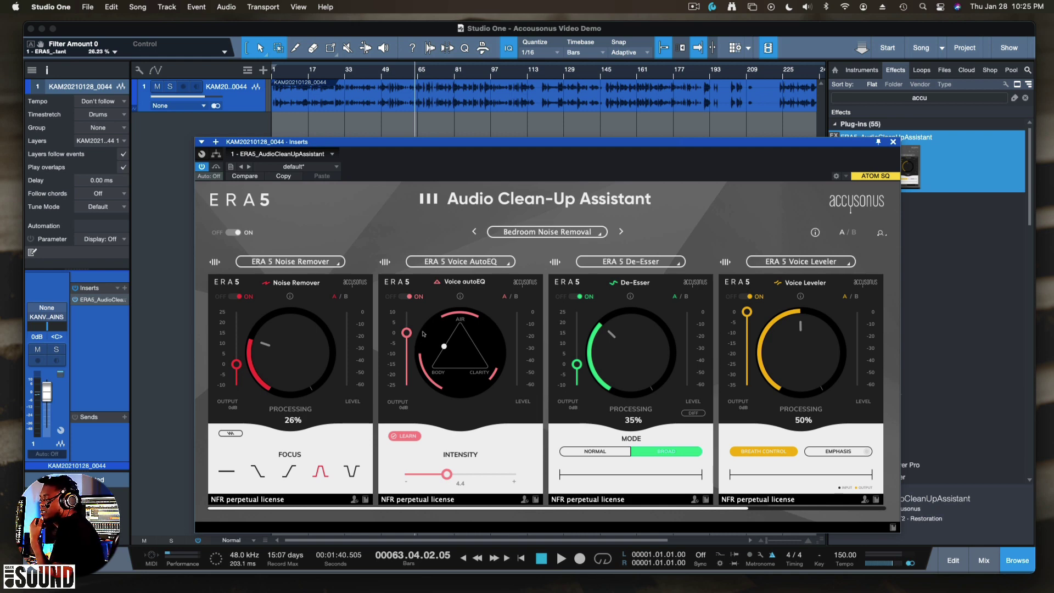
key(space)
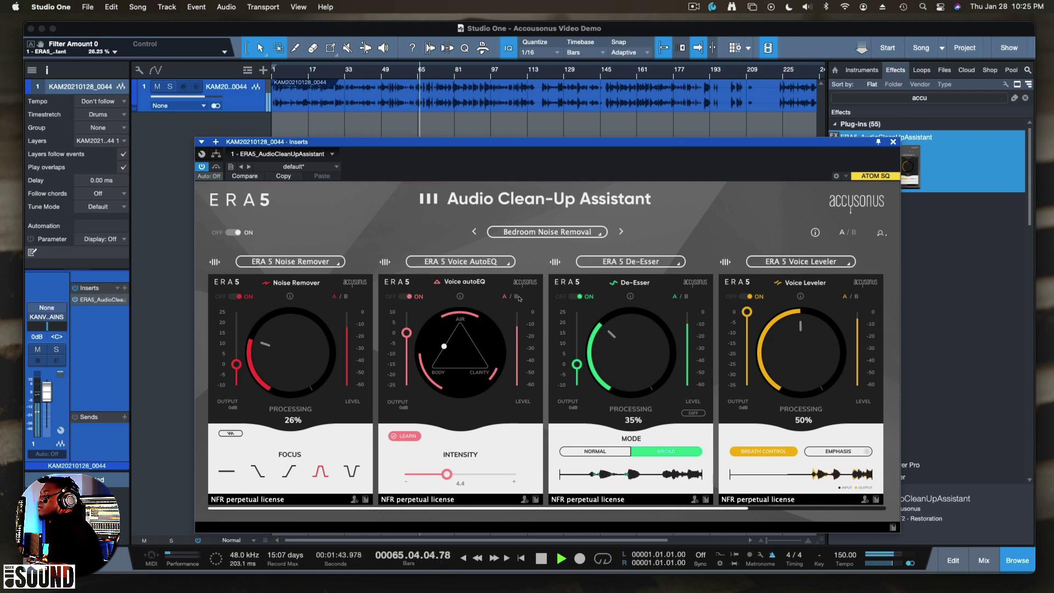
key(space)
- Load the Dialogue Leveling preset and set Noise Remover processing to 25% during playback
click(585, 233)
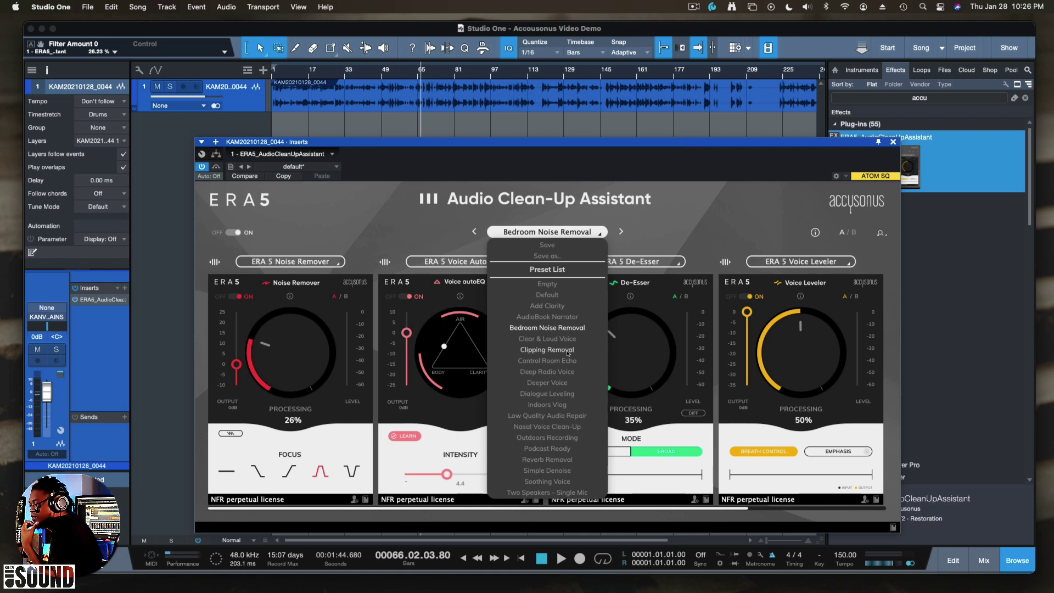
click(567, 394)
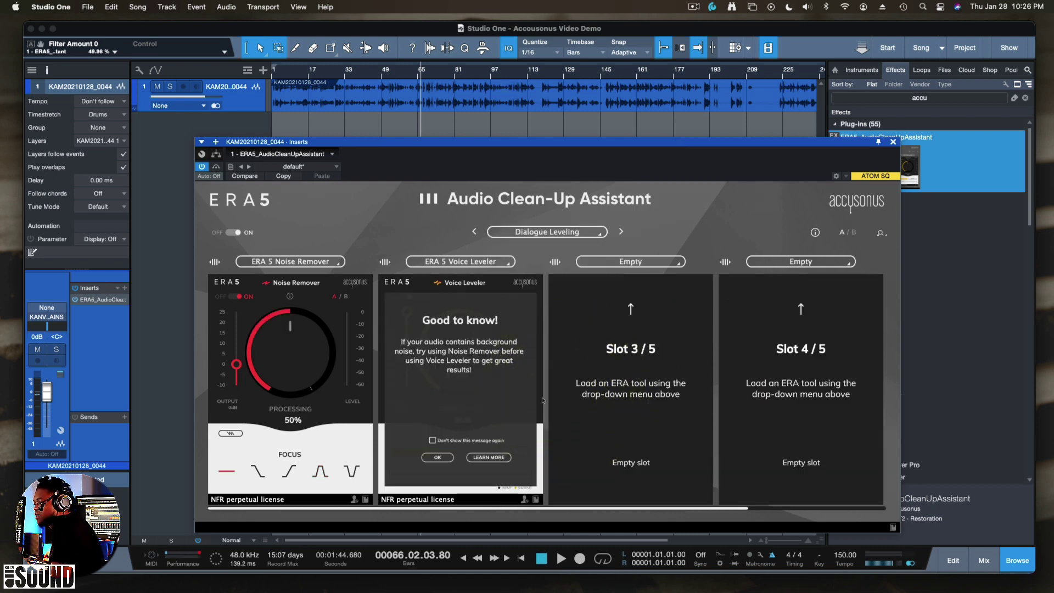
click(435, 457)
key(space)
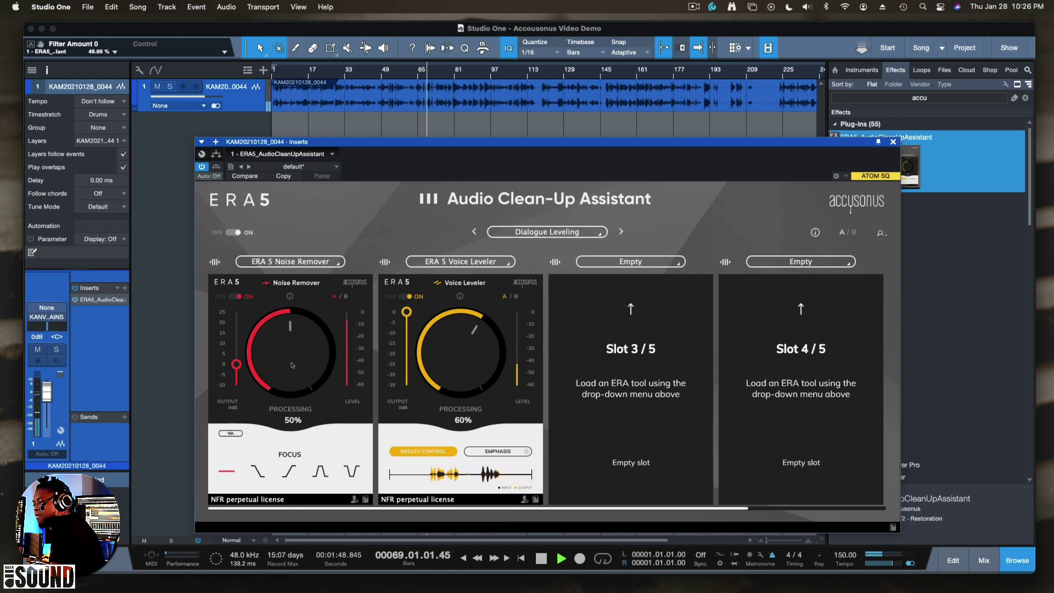
drag(289, 358, 289, 385)
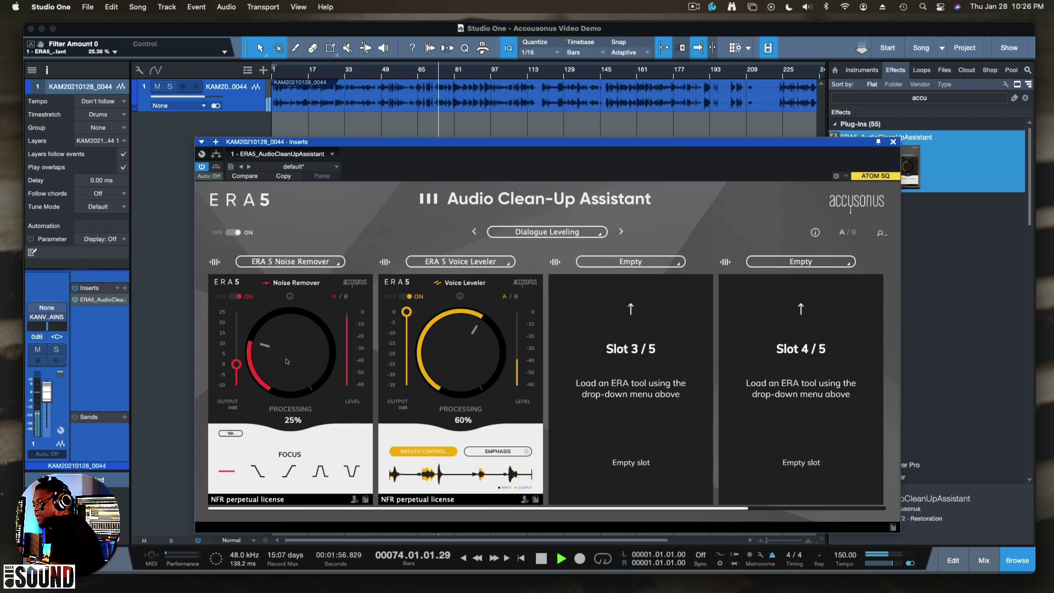
key(space)
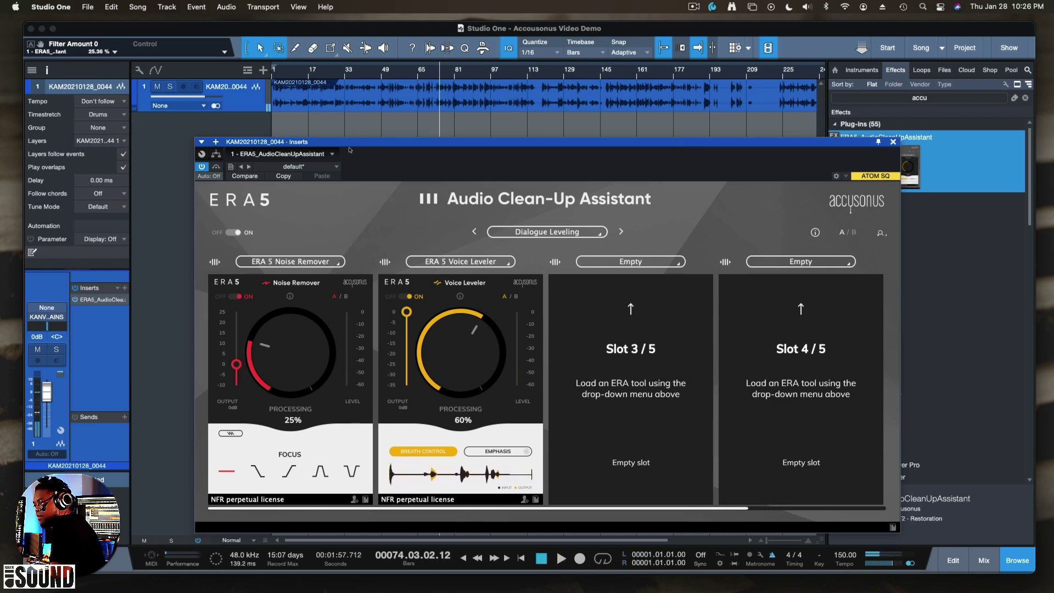
- Play a short passage with the clean-up on, bypass the whole Audio Clean-Up Assistant and play on to compare
drag(350, 145, 412, 78)
key(space)
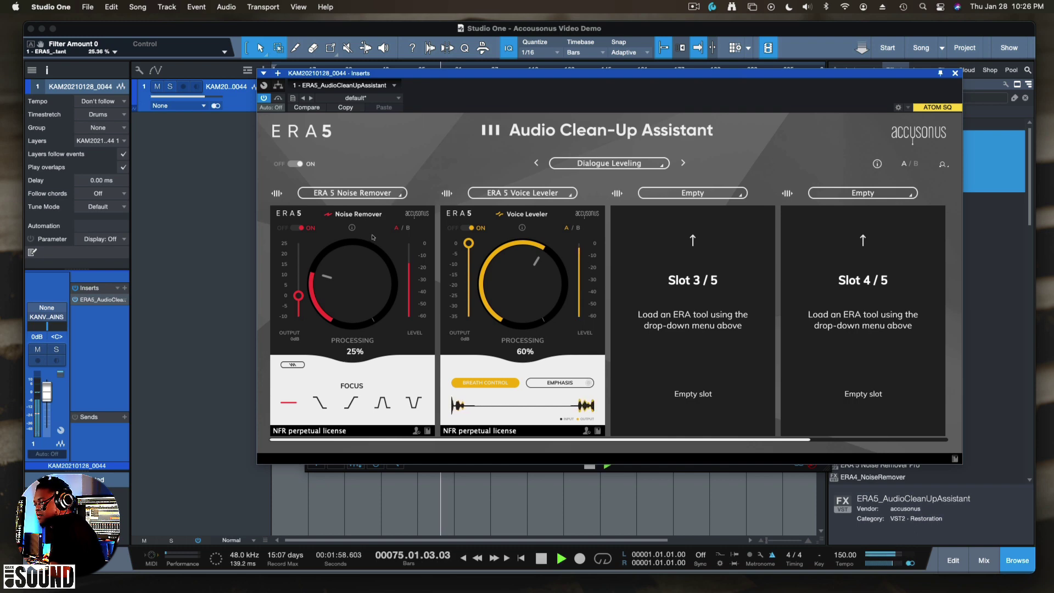
key(space)
click(296, 164)
key(space)
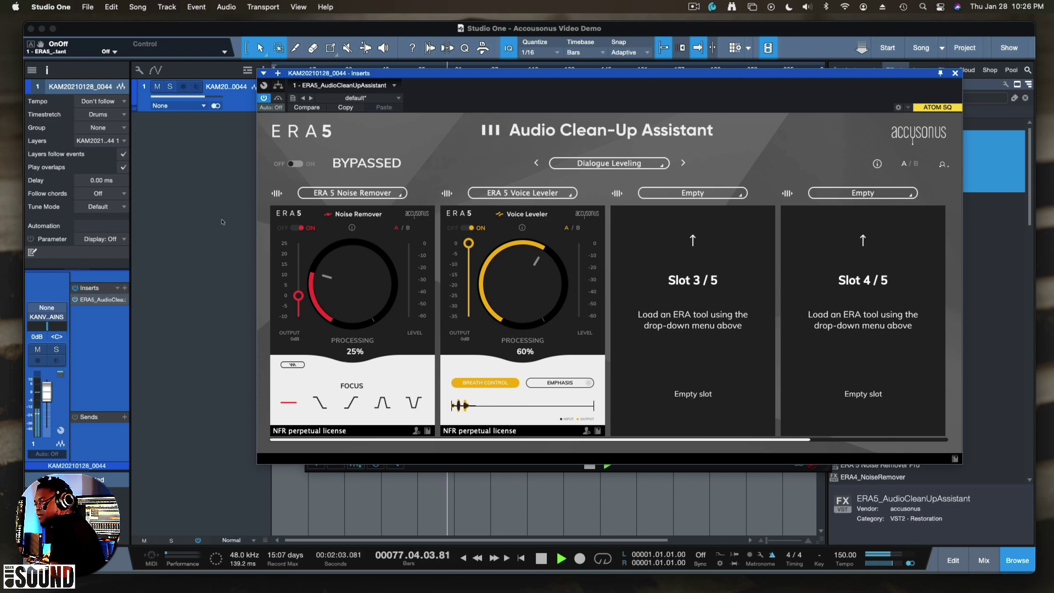
key(space)
- Play the bypassed recording from about bar 39, then turn the Audio Clean-Up Assistant back on and resume playback
drag(383, 76, 355, 159)
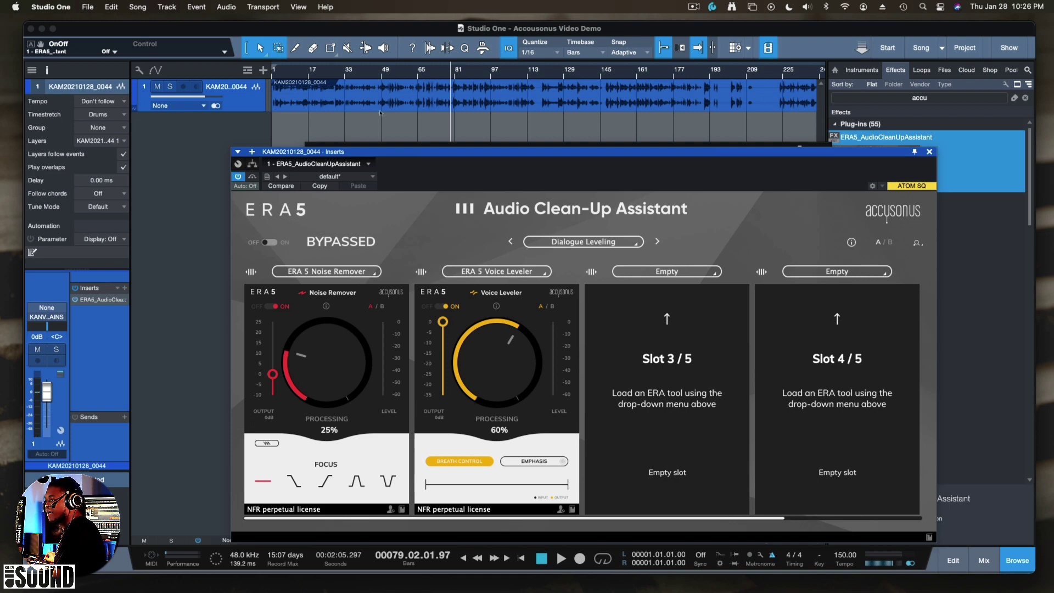
click(361, 73)
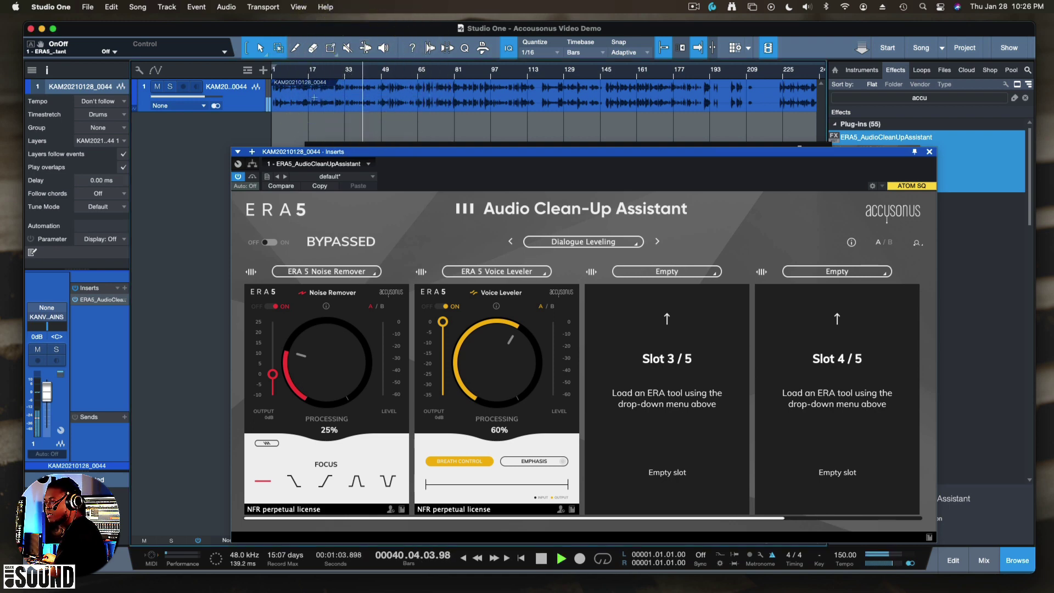
key(space)
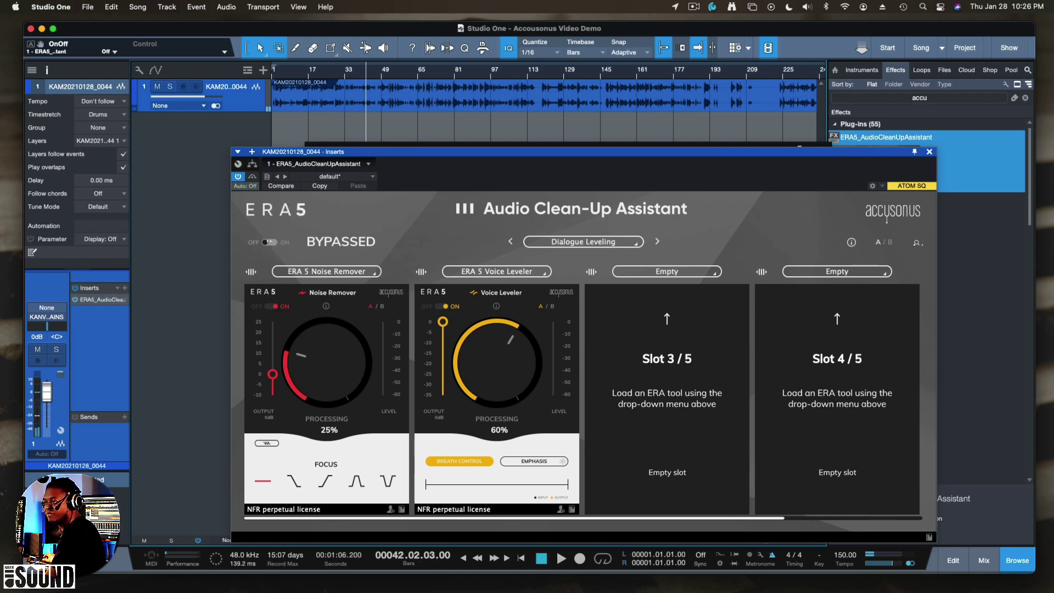
click(269, 242)
key(space)
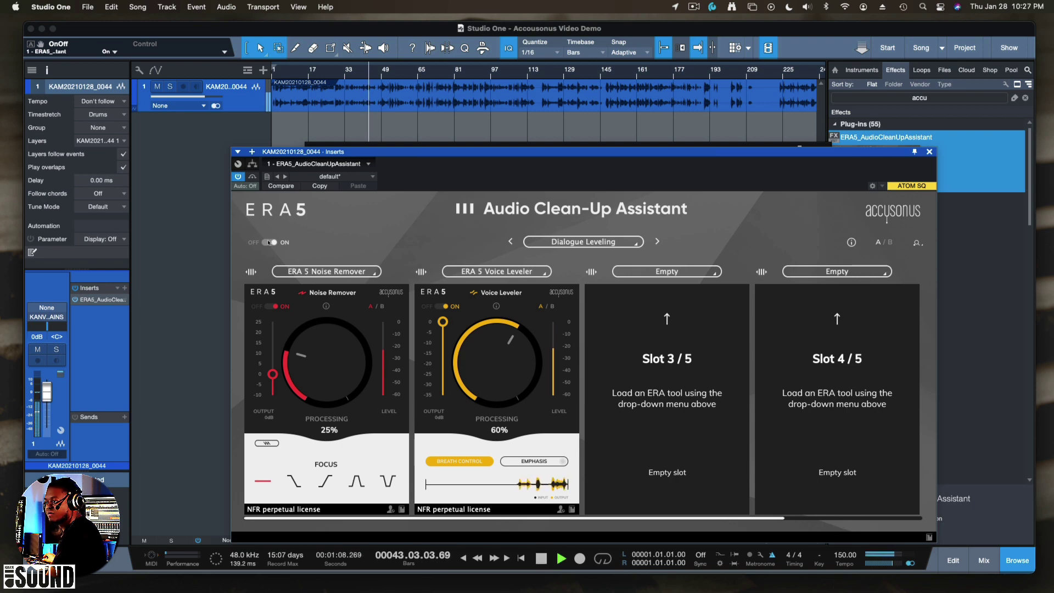
- Set Noise Remover processing to 28% and try the notch focus curve before selecting the bell-shaped one
drag(301, 387, 305, 380)
click(386, 483)
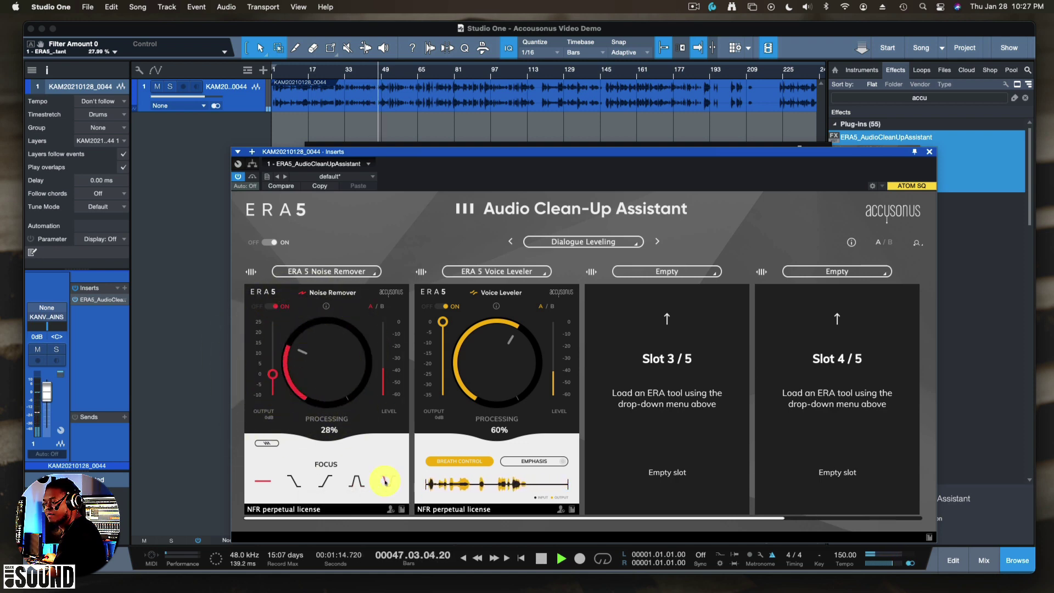
click(357, 482)
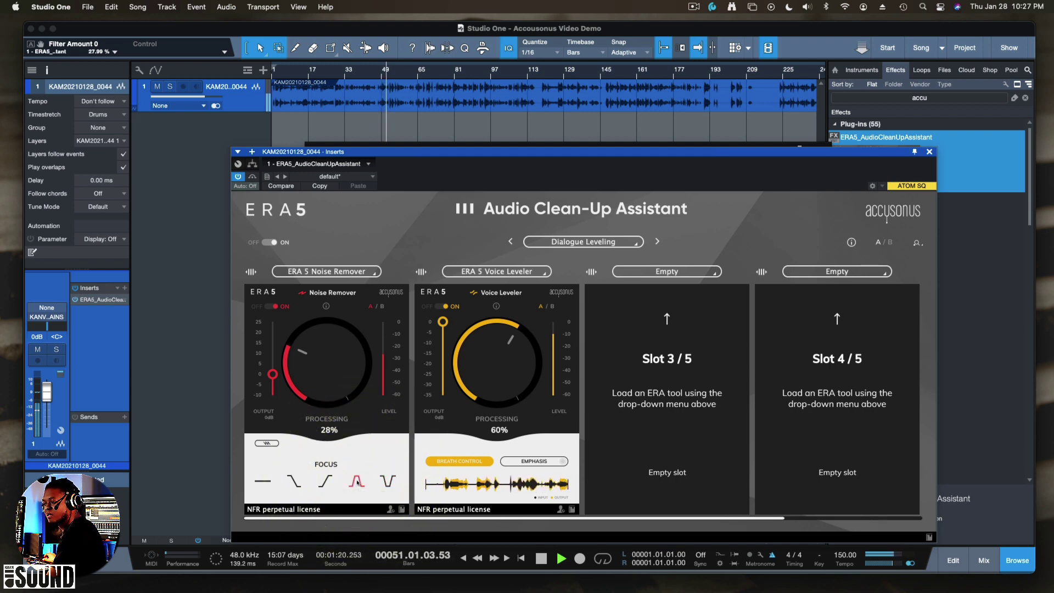
- Set Noise Remover processing to 48% with the rising high-shelf focus curve and listen to the recording
drag(306, 380, 304, 348)
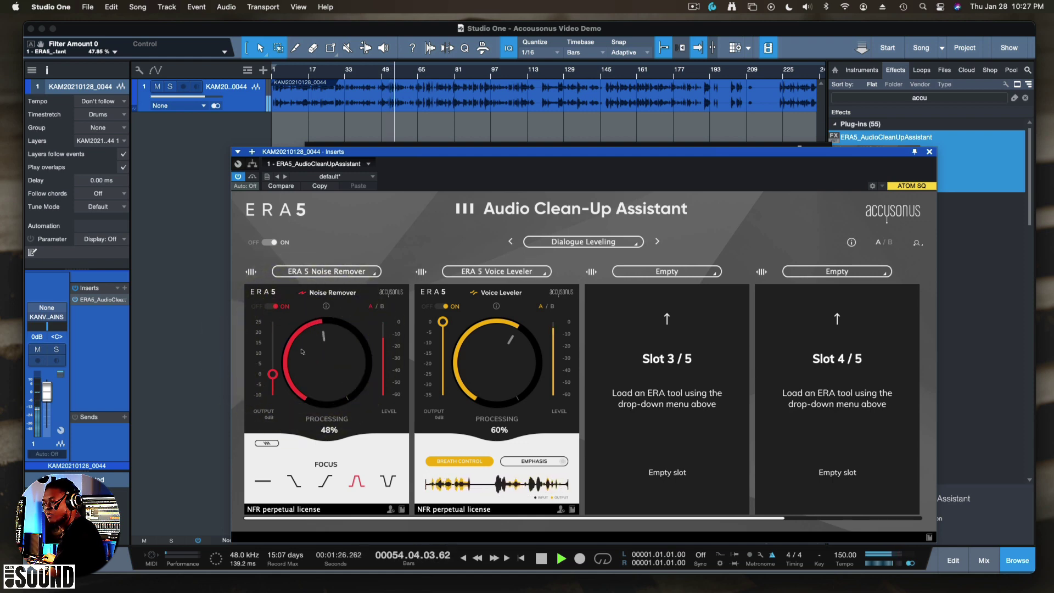
click(324, 482)
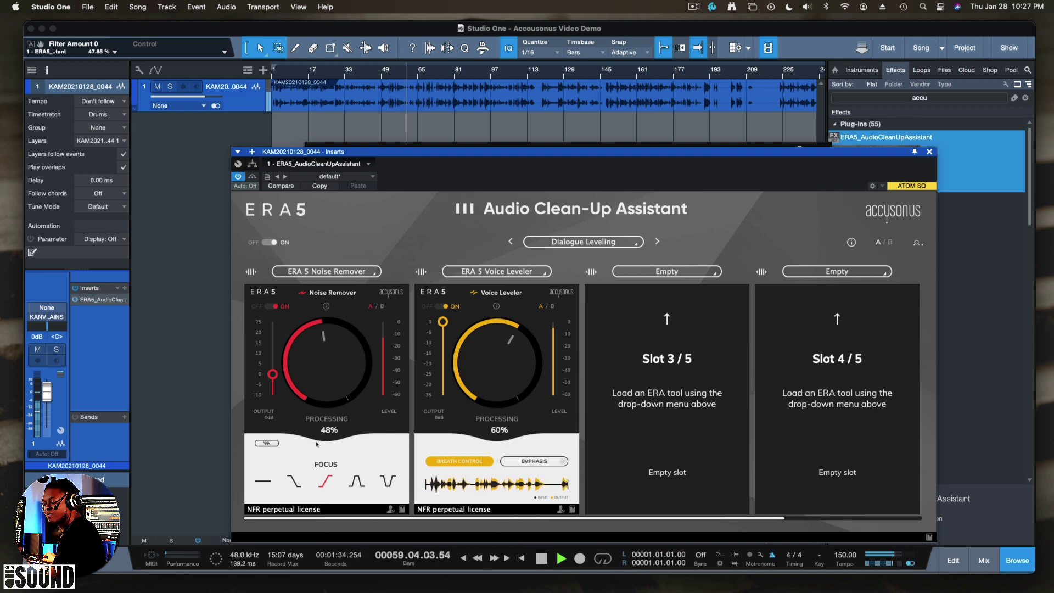
key(space)
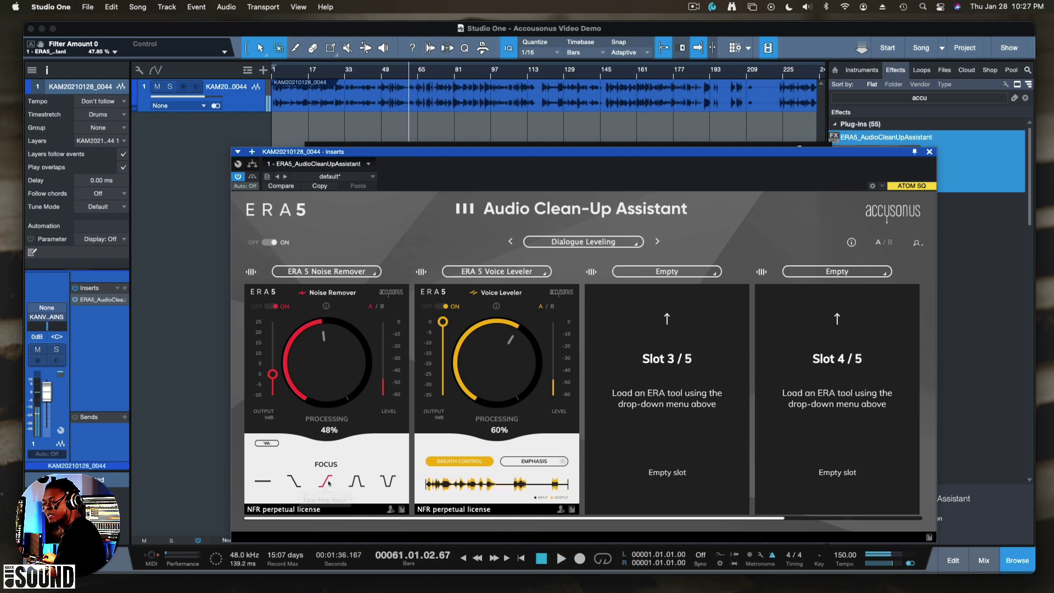
key(space)
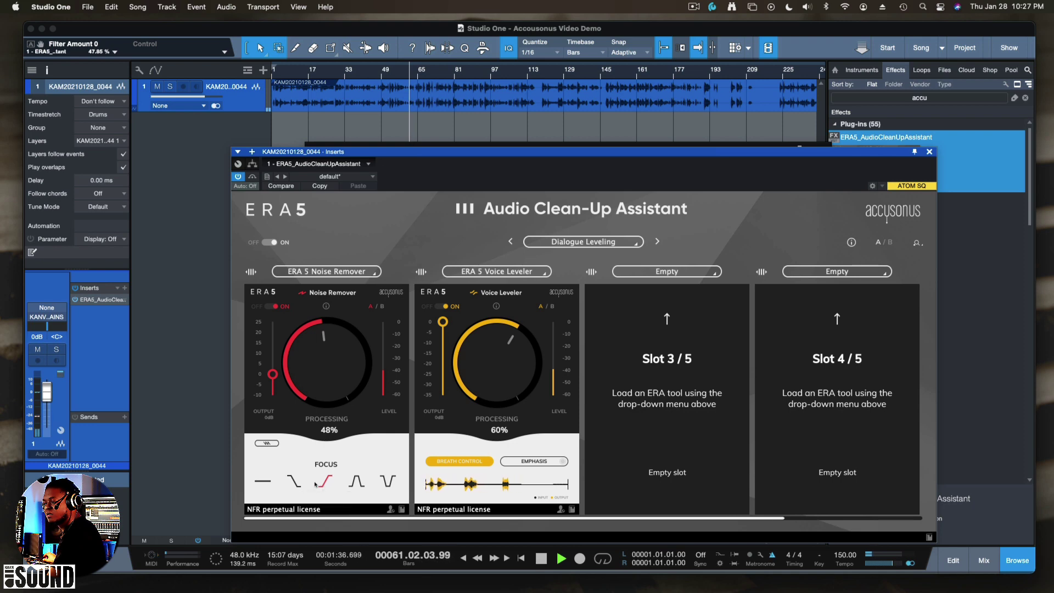
- Try the falling-shelf focus curve on the Noise Remover, then select the bell-shaped one and set processing to 47% while listening
click(295, 482)
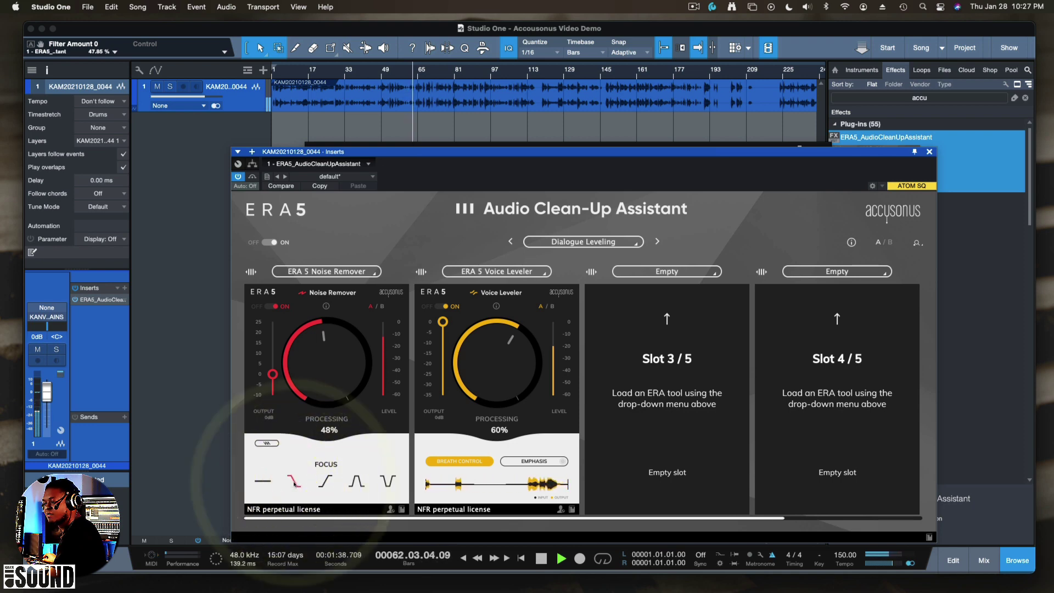
key(space)
click(354, 482)
key(space)
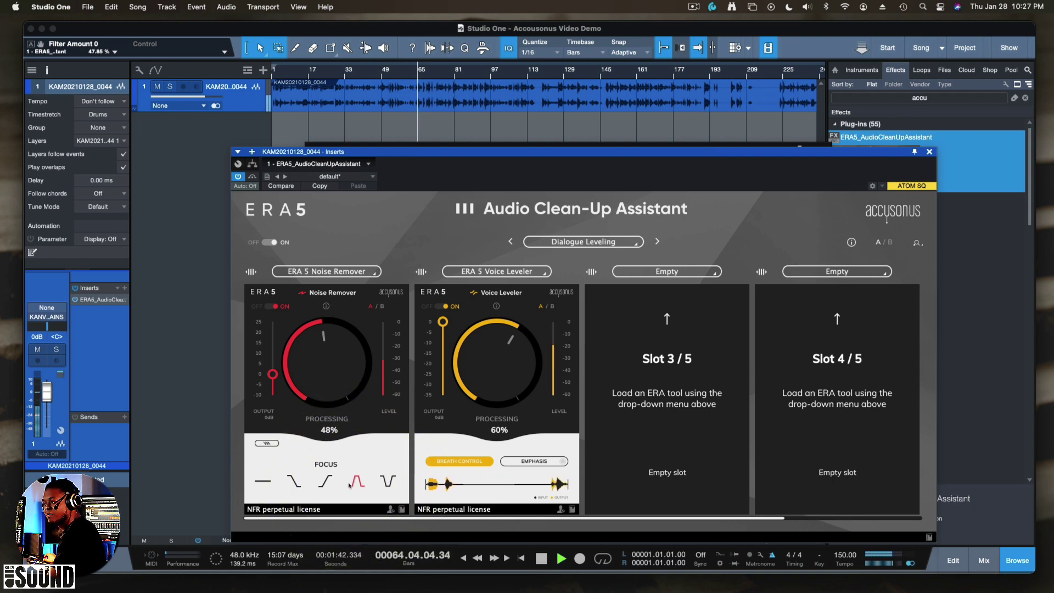
drag(313, 396, 312, 395)
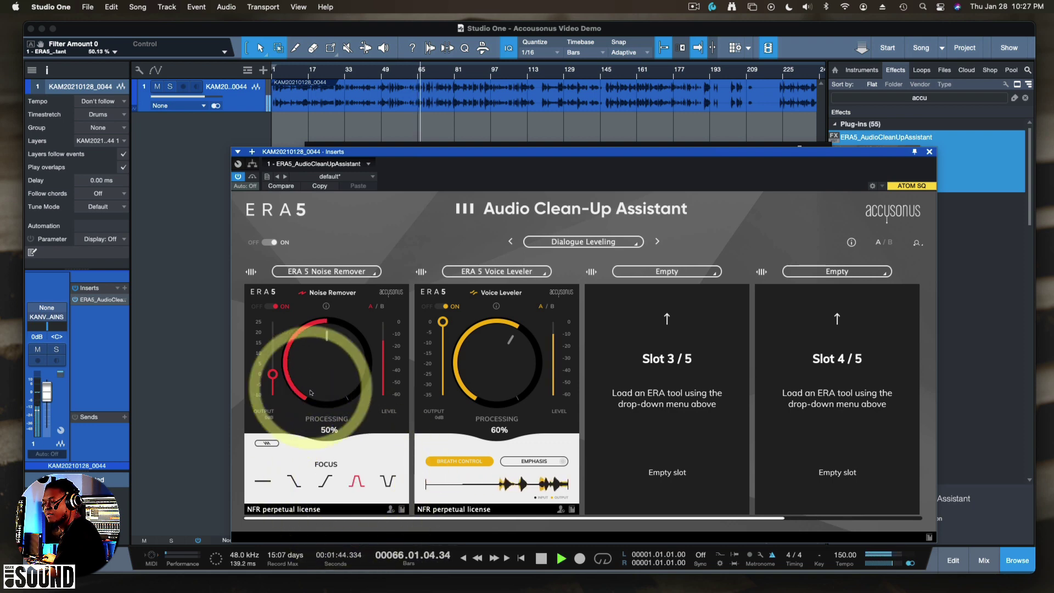
key(space)
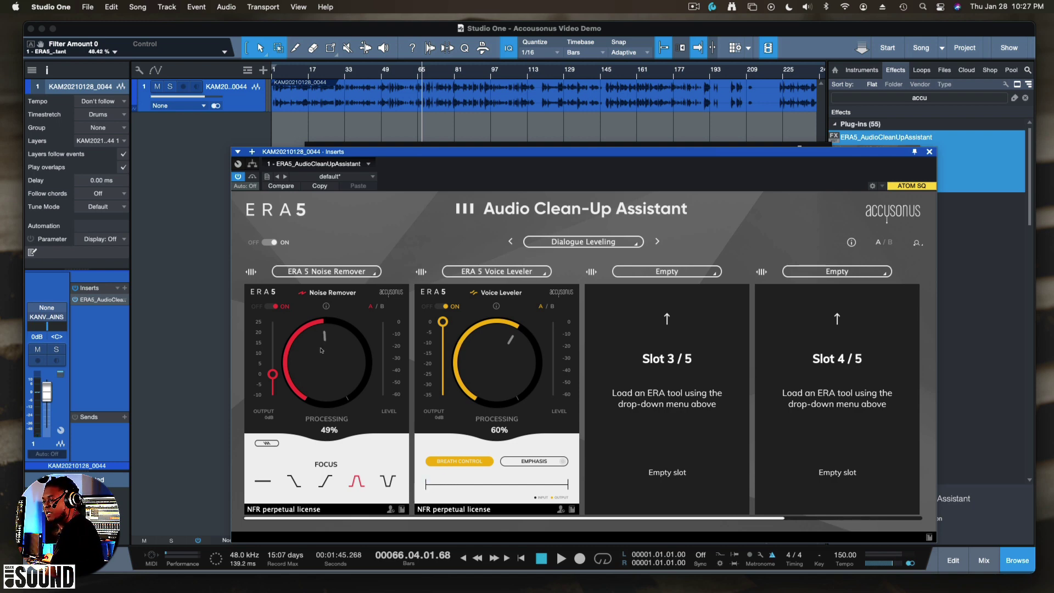
drag(319, 350, 320, 354)
key(space)
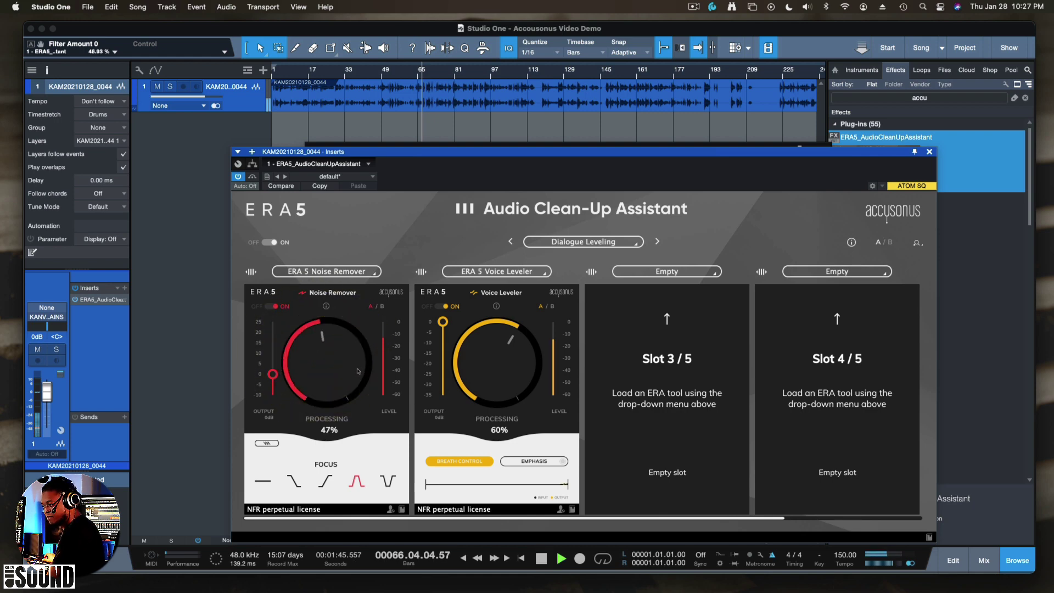
key(space)
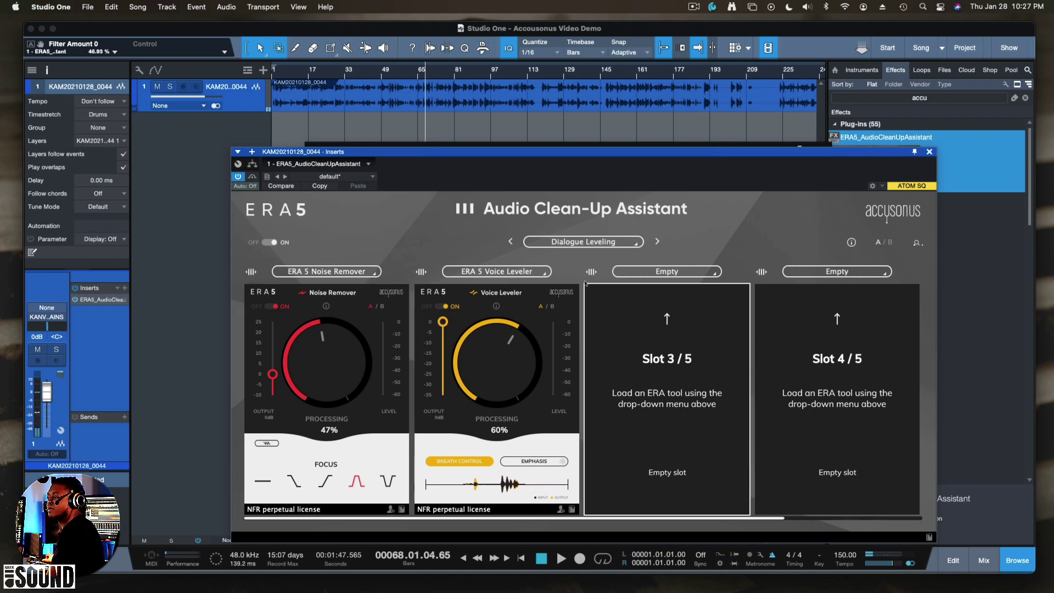
- Move the Voice Leveler ahead of the Noise Remover and raise Noise Remover processing to 81% during playback
drag(425, 273, 269, 273)
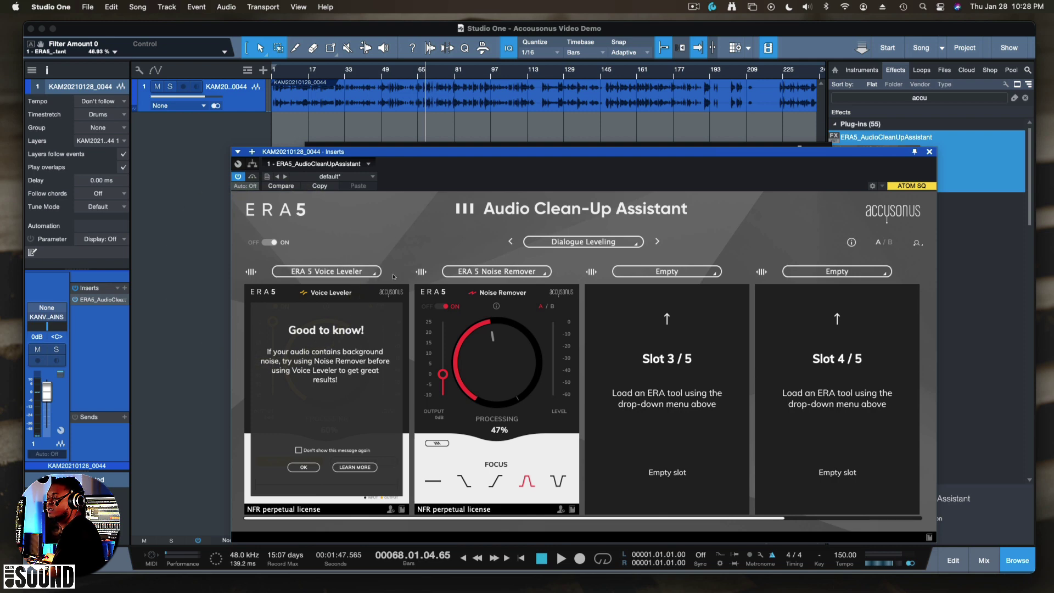
click(304, 468)
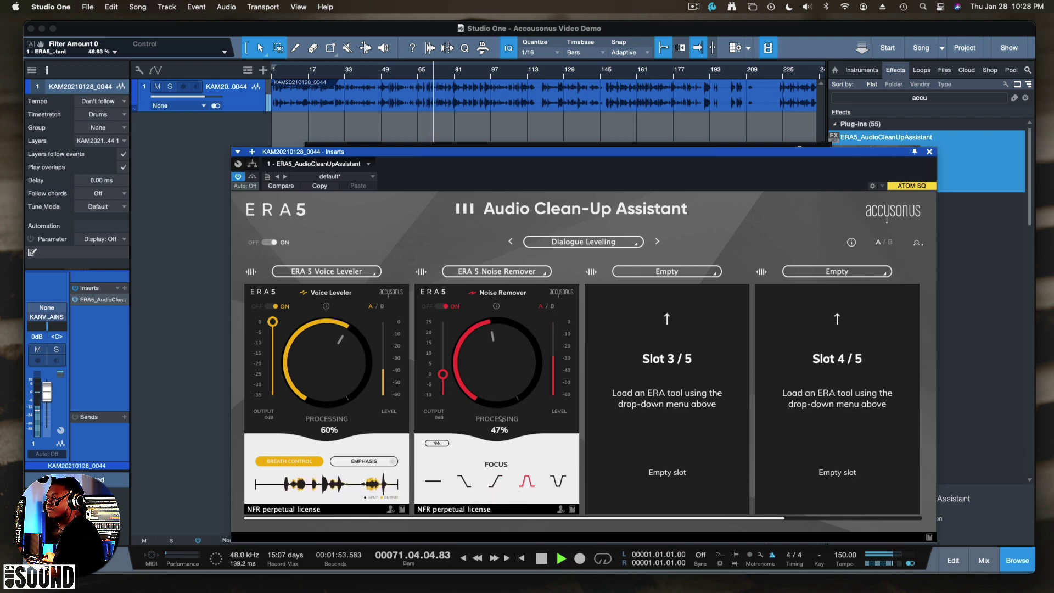
drag(484, 392, 485, 361)
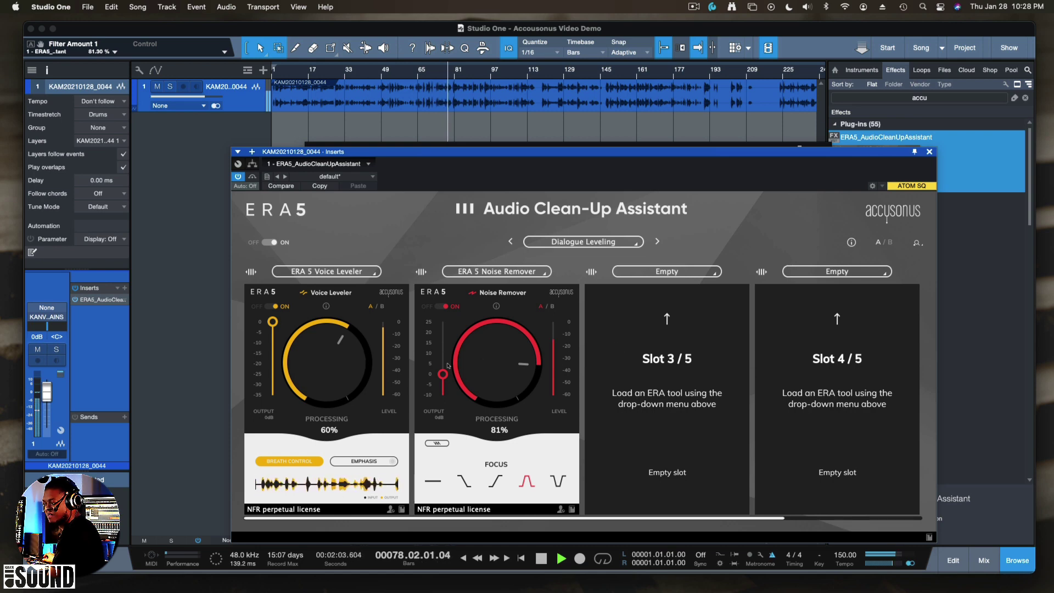
key(space)
- Load ERA 5 Voice AutoEQ into the third slot and play the recording so it can learn the voice
click(664, 273)
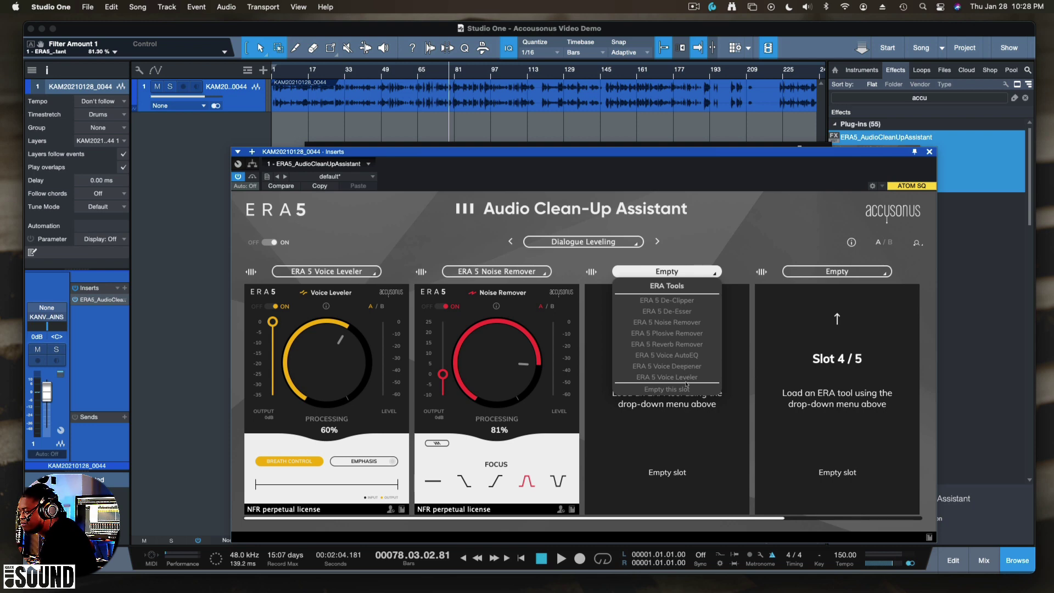
click(682, 356)
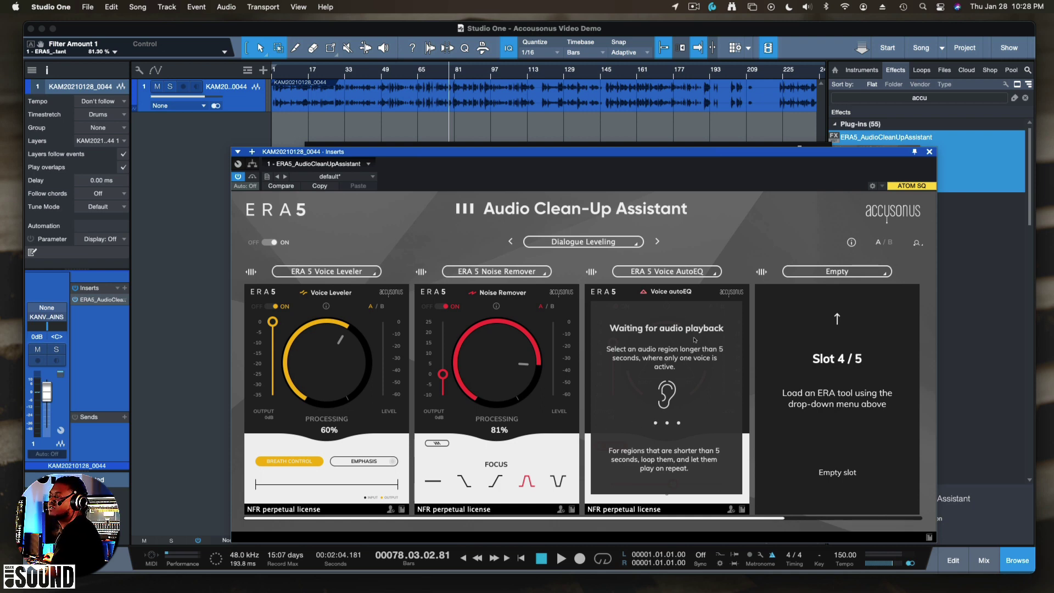
key(space)
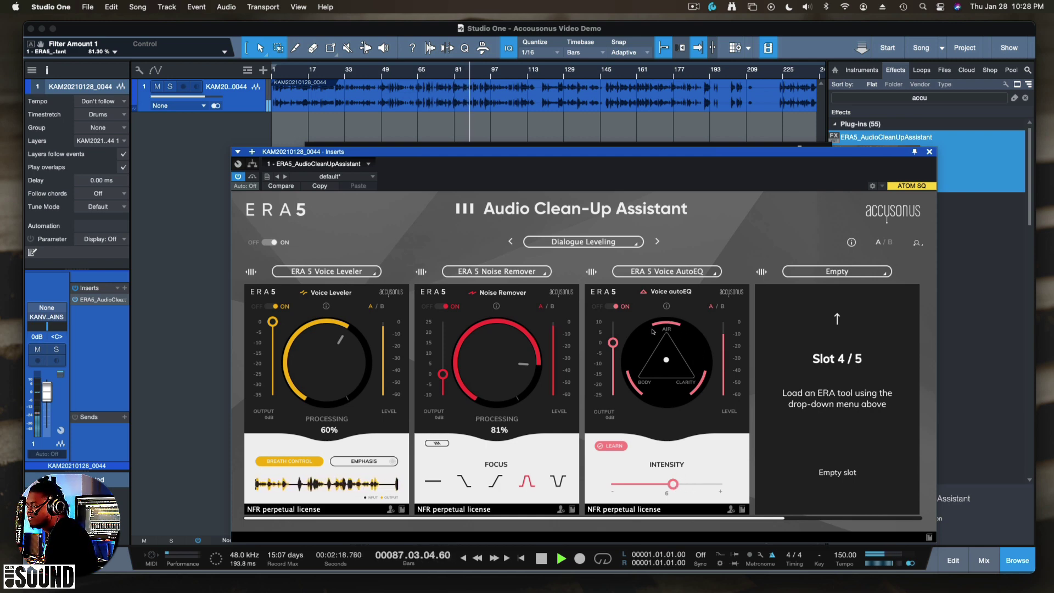
- Shift the Voice AutoEQ balance toward Body, set its intensity to 3.3 and listen to the recording
drag(667, 361, 673, 355)
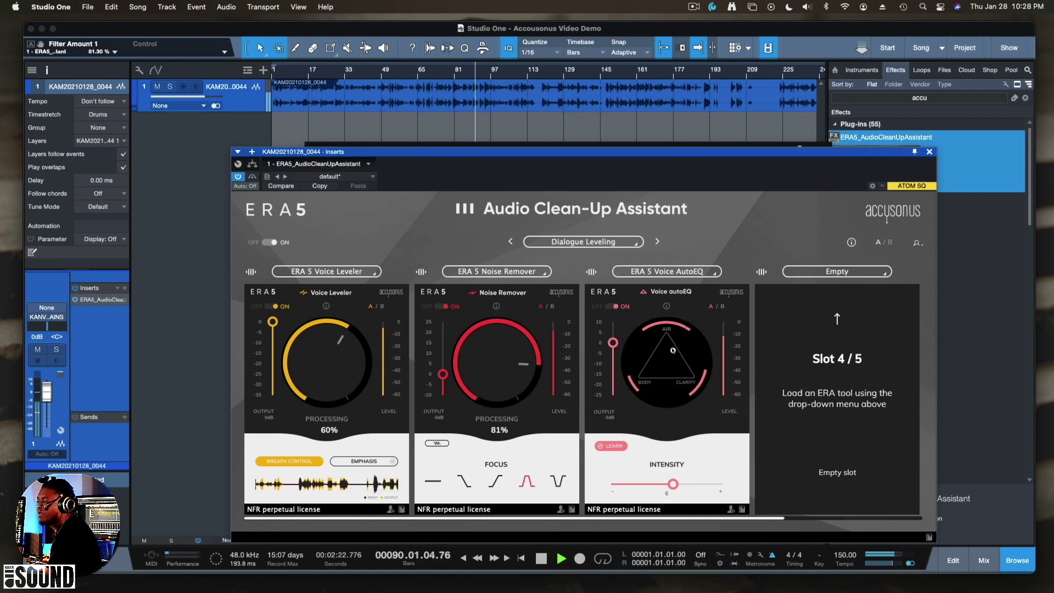
drag(673, 351, 659, 374)
key(space)
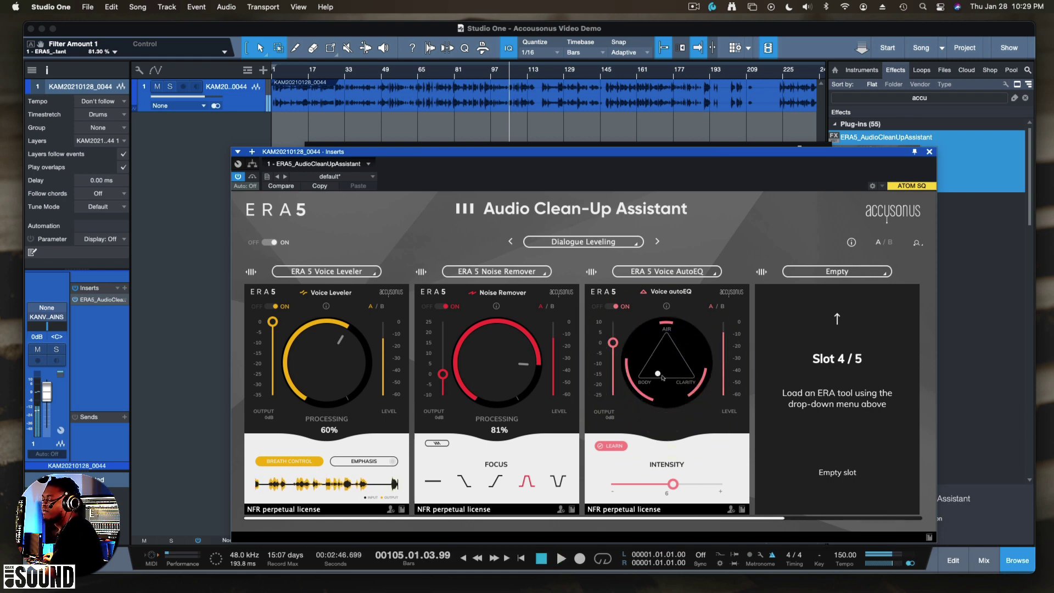
drag(678, 481, 635, 490)
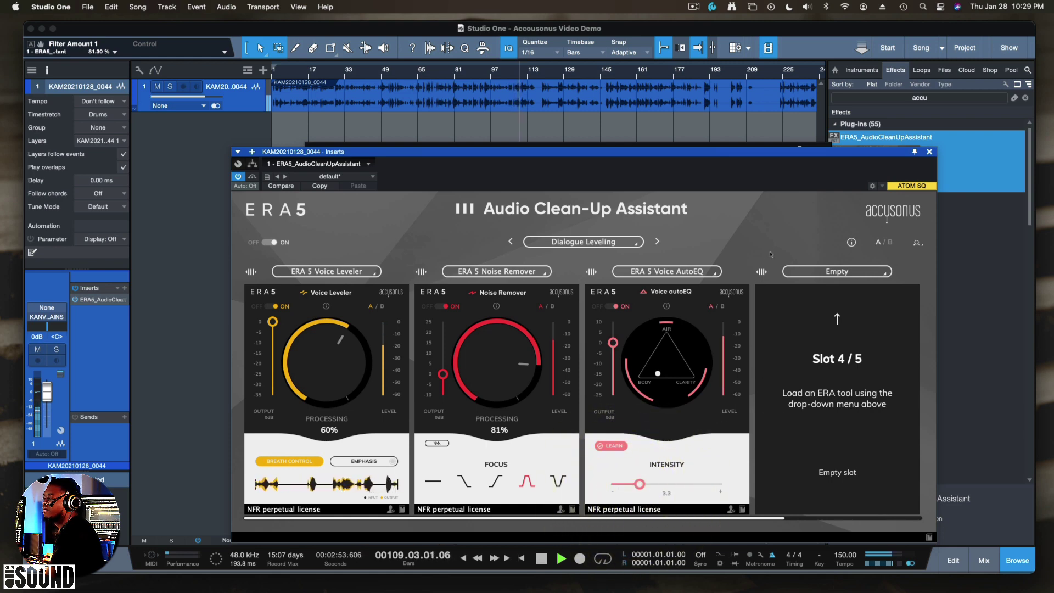
key(space)
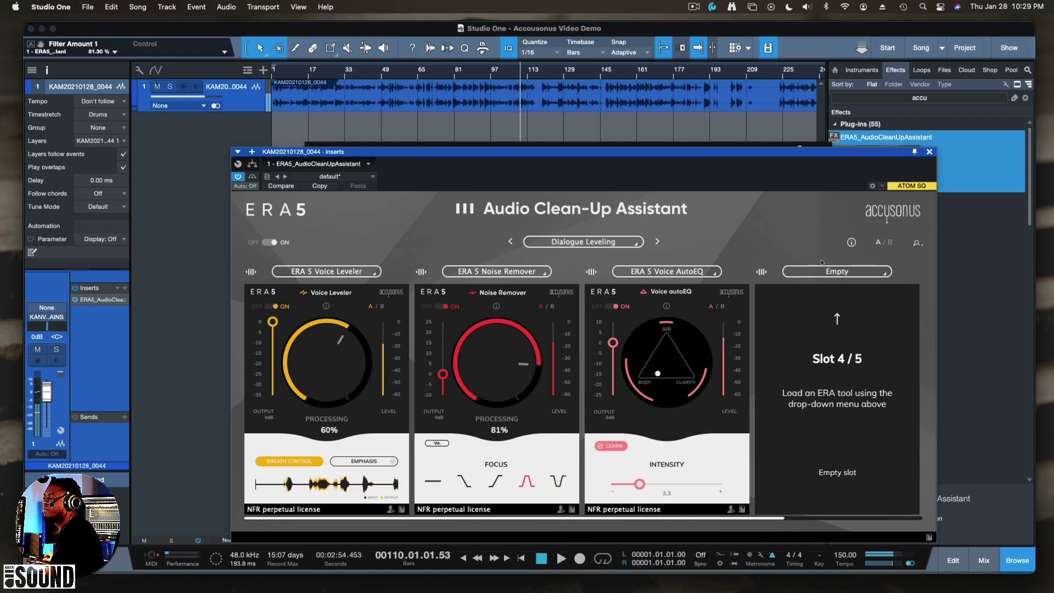
- Load ERA 5 De-Esser into the fourth slot and start playback
click(849, 272)
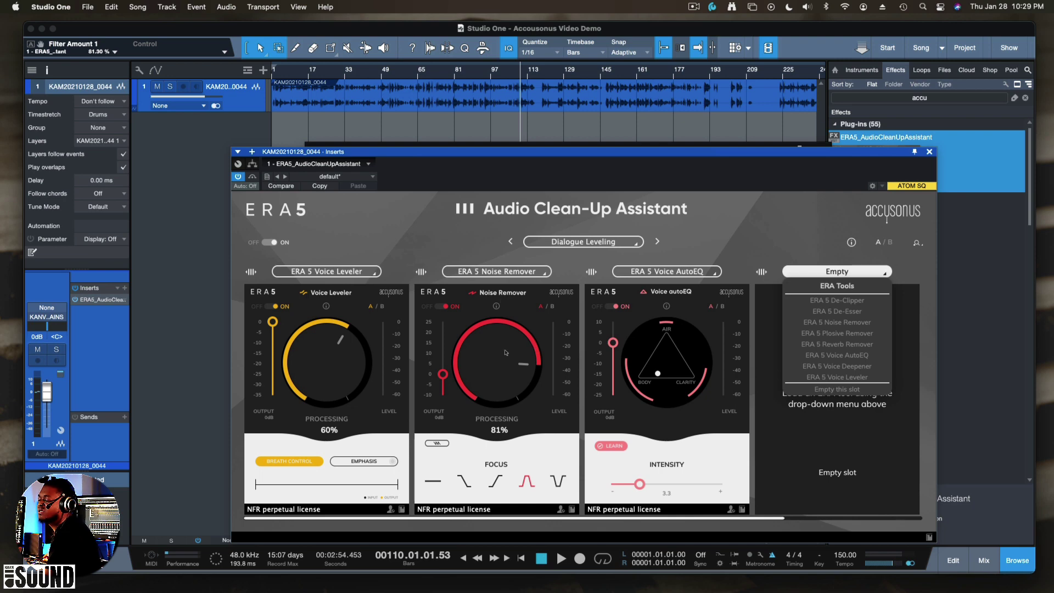
click(846, 312)
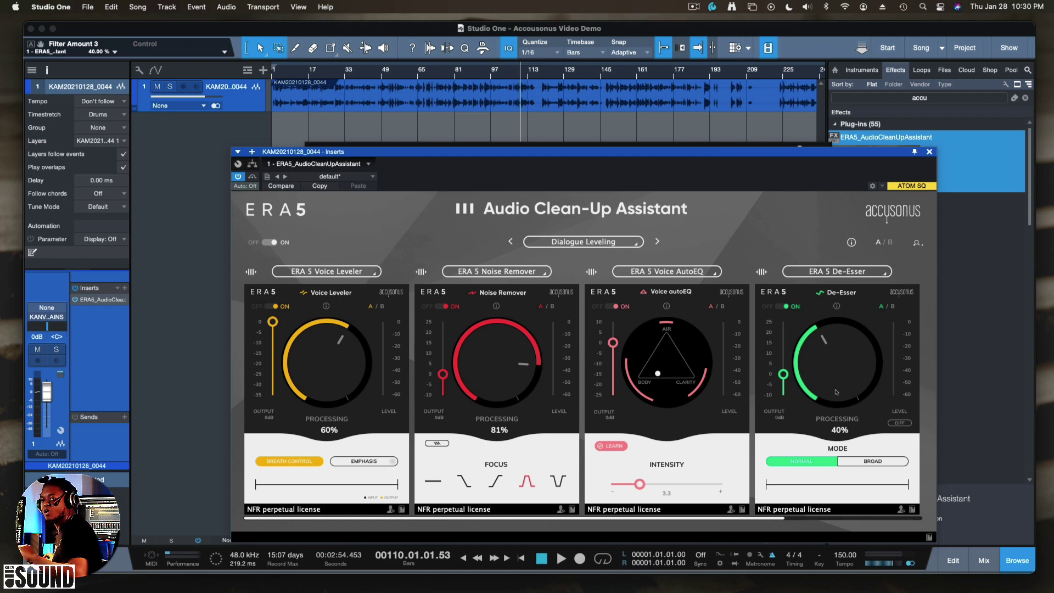
key(space)
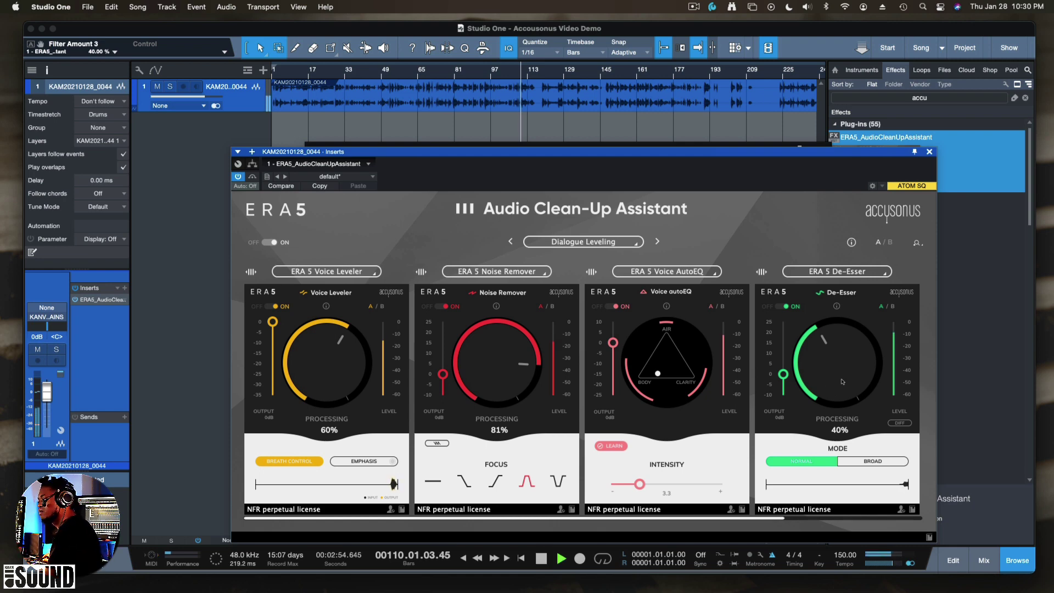
- Switch the De-Esser to Broad mode with 1 dB output and 28% processing, then stop playback
drag(847, 392, 830, 308)
click(871, 461)
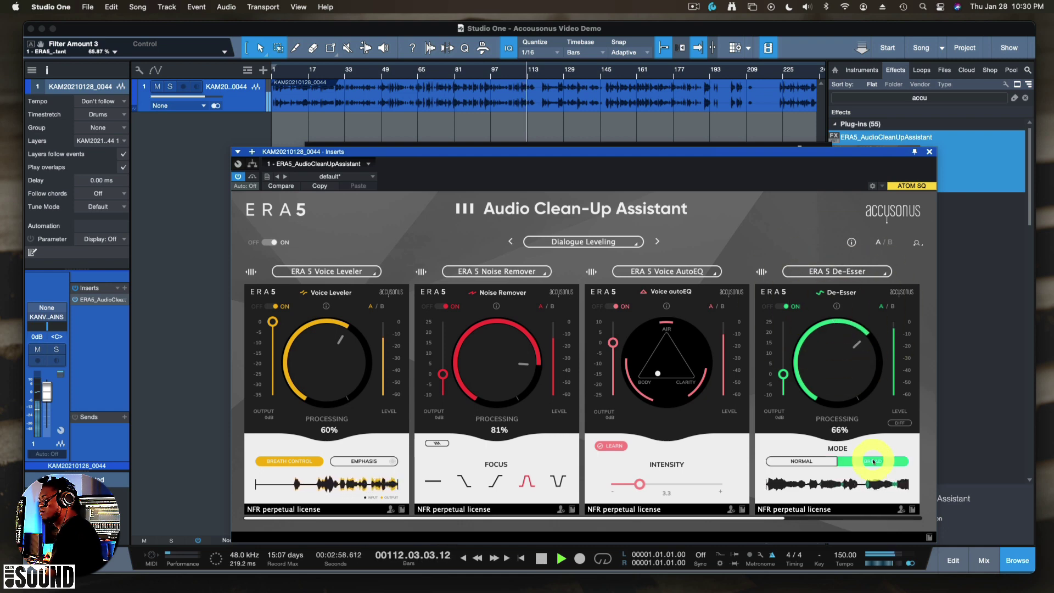
mouse_move(839, 372)
mouse_down()
mouse_move(839, 345)
mouse_move(839, 384)
mouse_up()
click(784, 374)
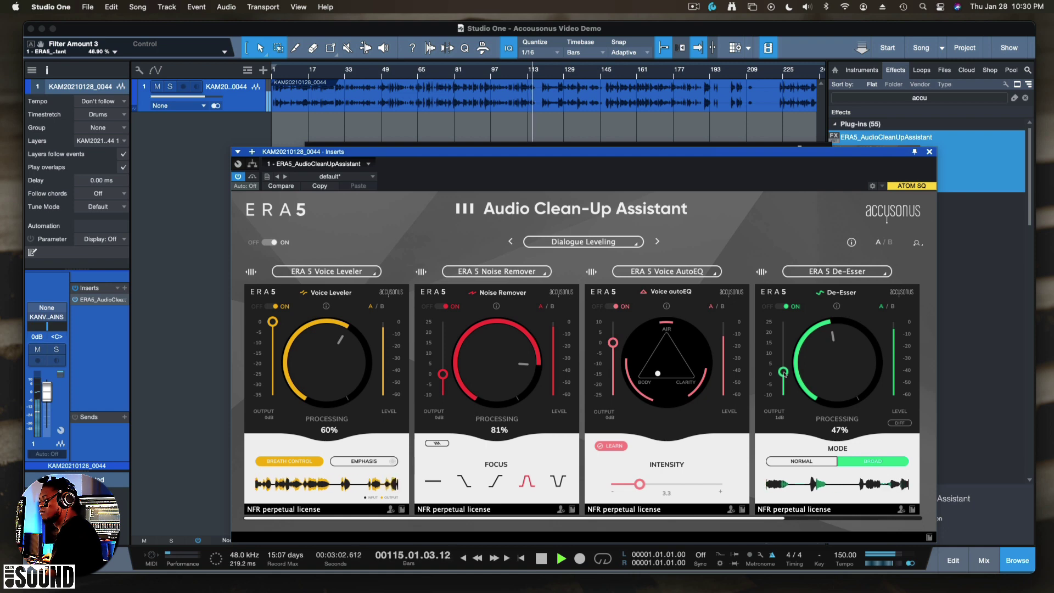
drag(843, 360, 829, 439)
key(space)
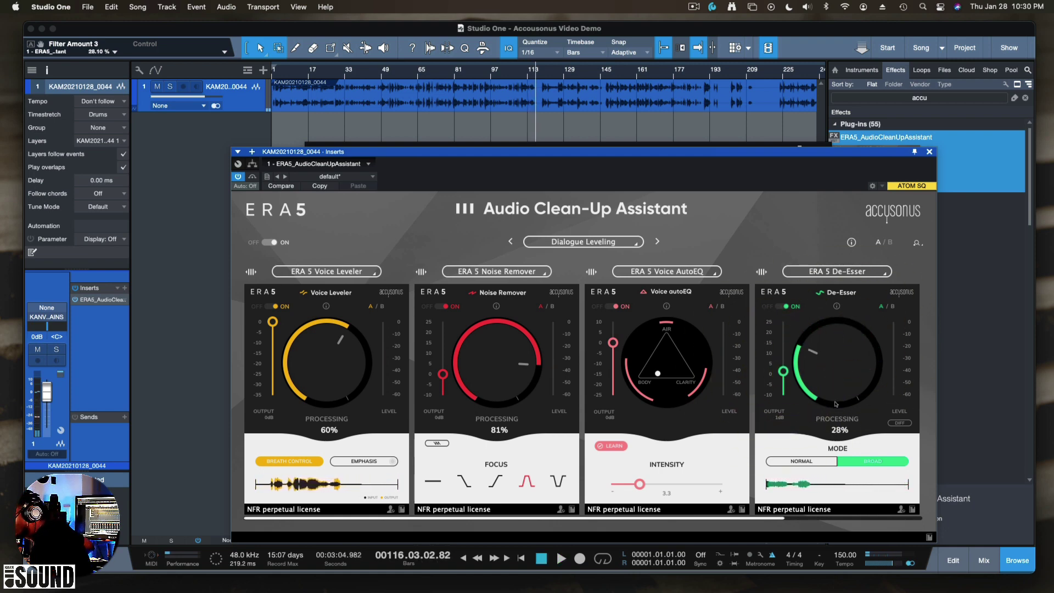
- Try the De-Esser in Normal mode, playing from about bar 147 with processing raised to 78%
click(826, 463)
key(space)
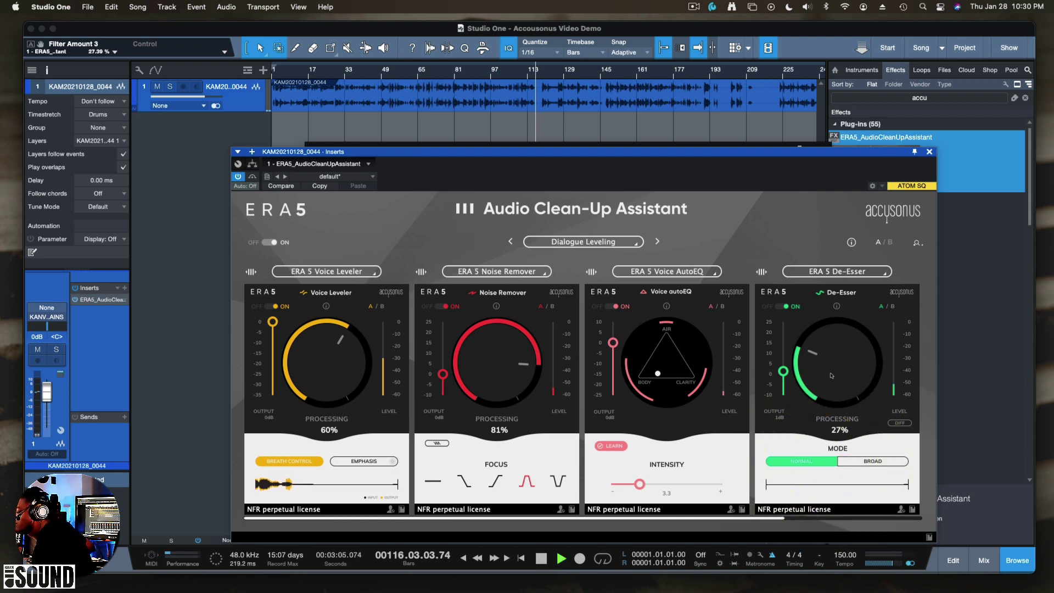
click(606, 70)
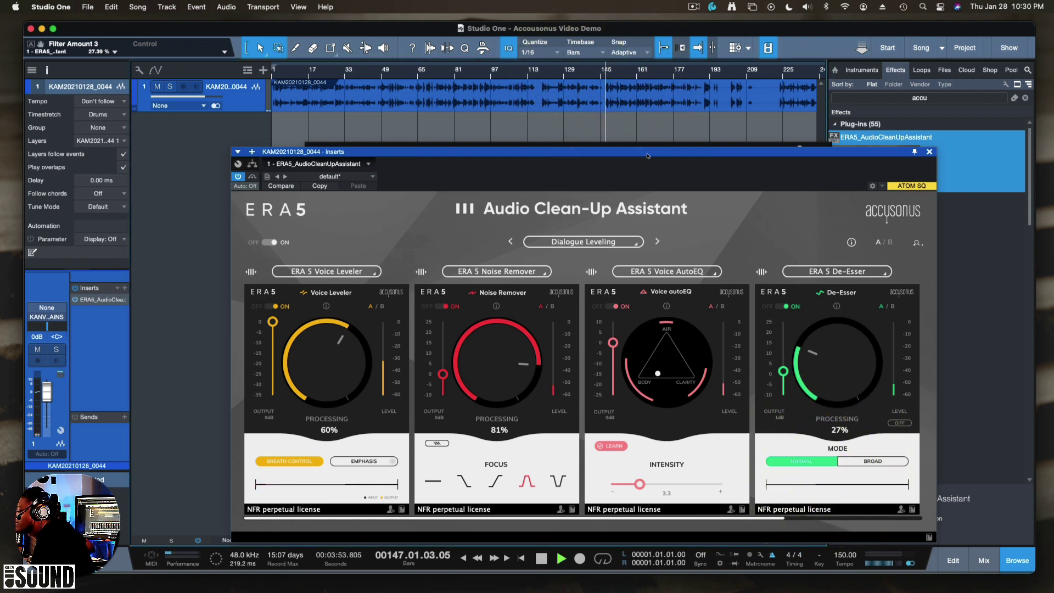
drag(841, 376, 841, 307)
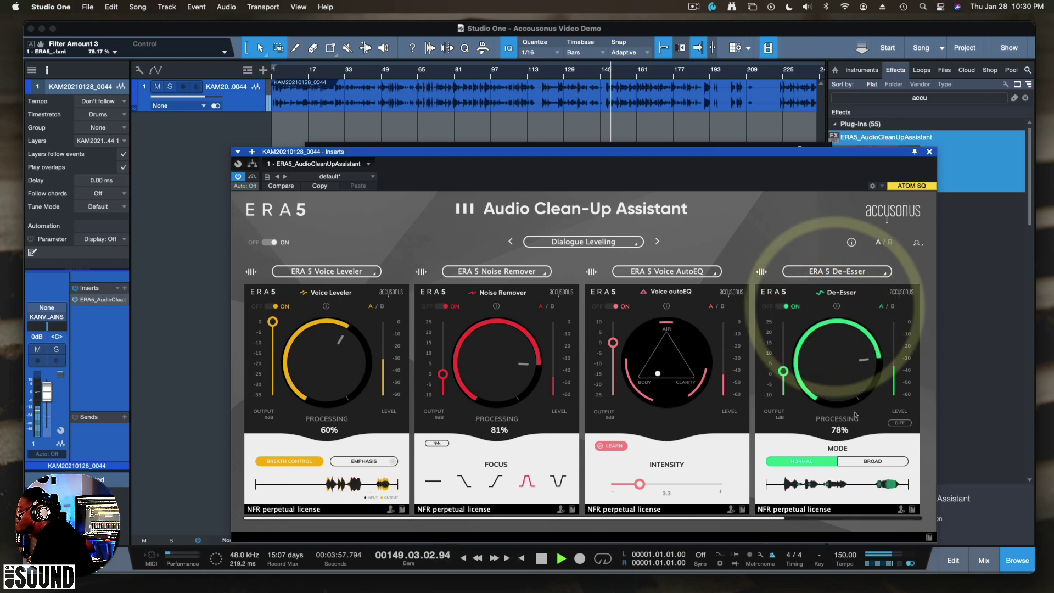
- Switch the De-Esser to Broad mode, set its processing to 57% while listening, and stop playback
click(873, 461)
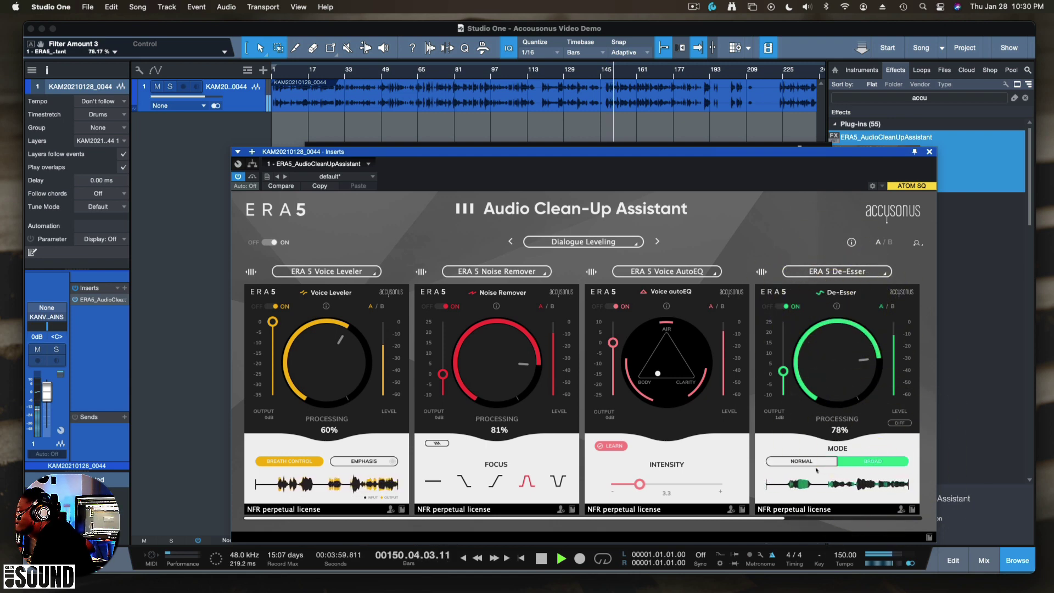
drag(823, 350, 836, 377)
click(836, 377)
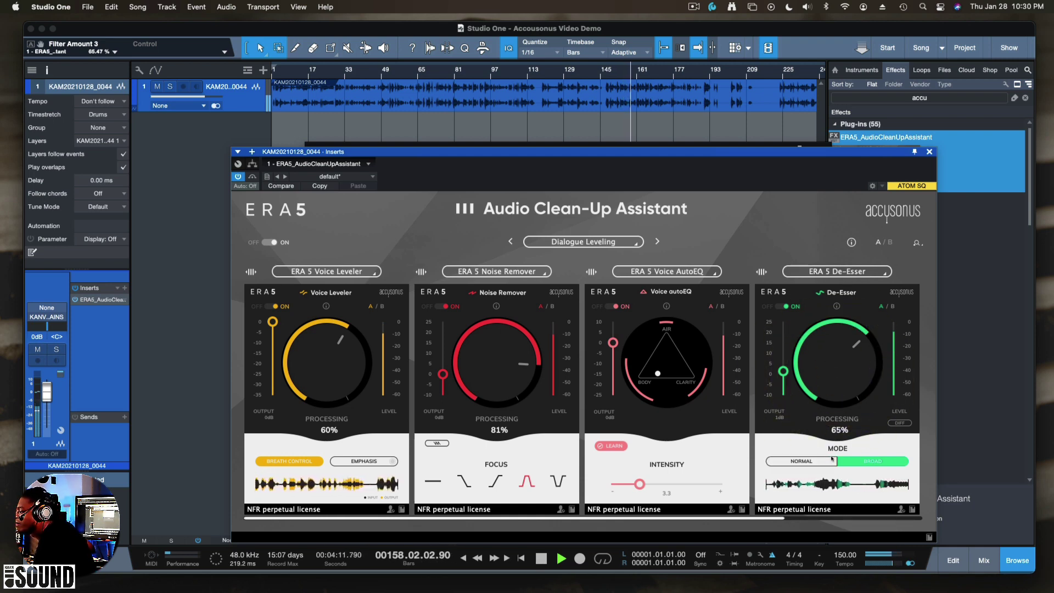
drag(834, 342, 834, 346)
key(space)
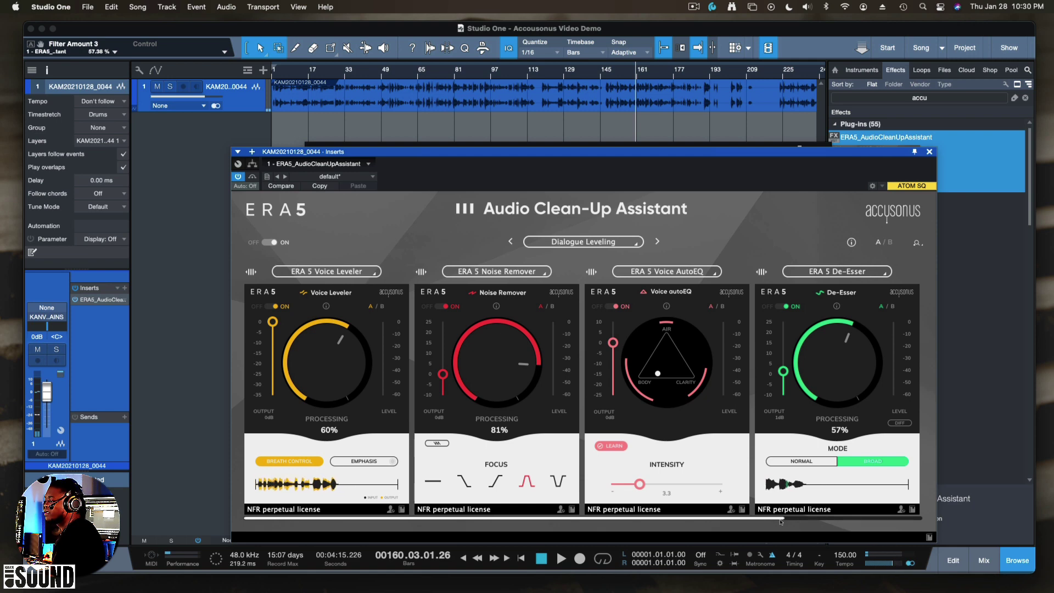
- Try a second Noise Remover in the fifth slot with bell-shaped focus and 44% processing, then empty that slot
drag(780, 517, 917, 518)
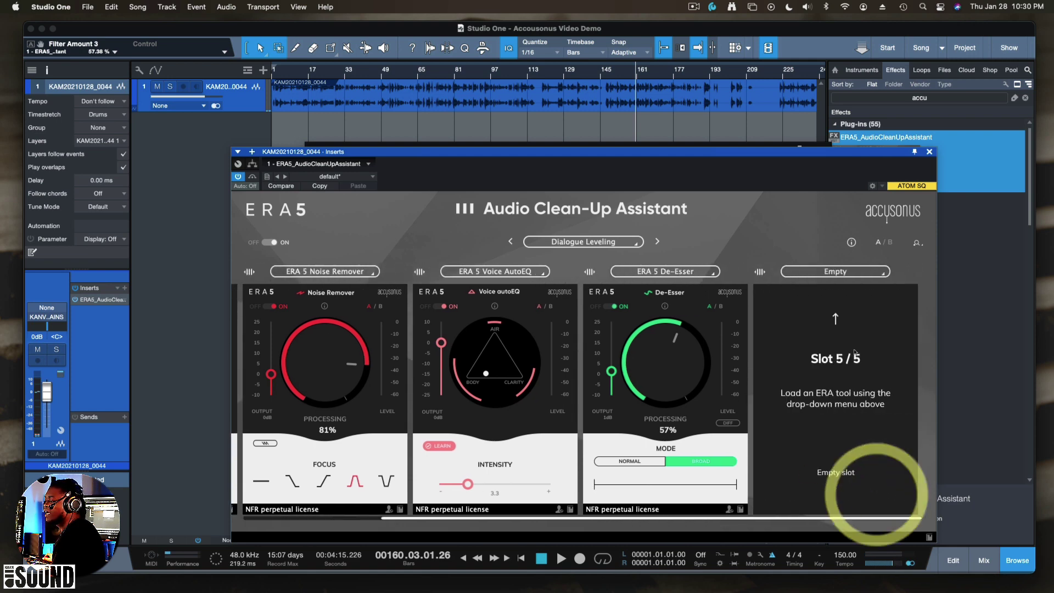
click(839, 271)
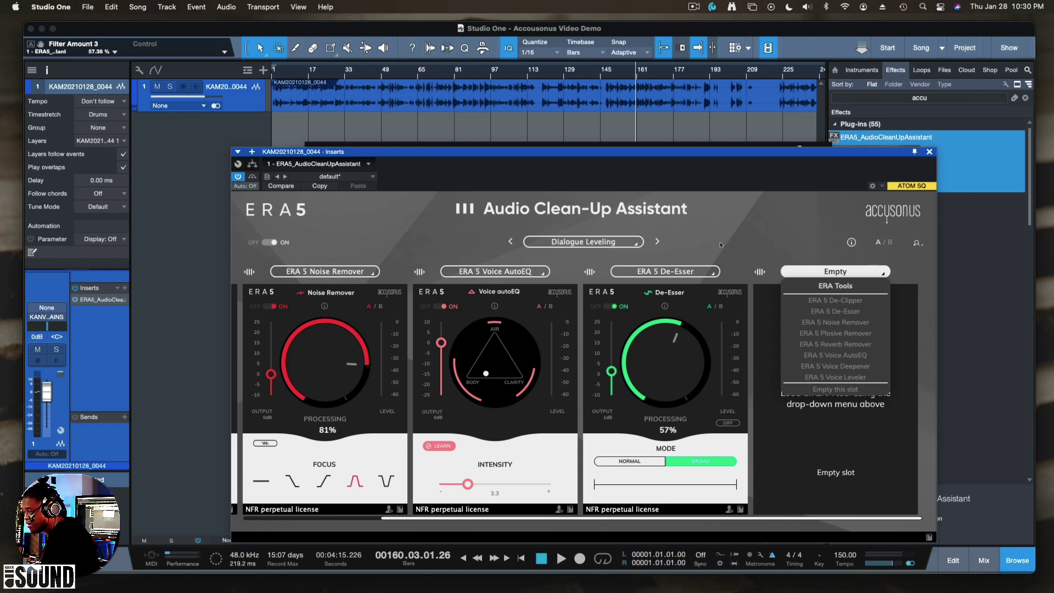
click(844, 322)
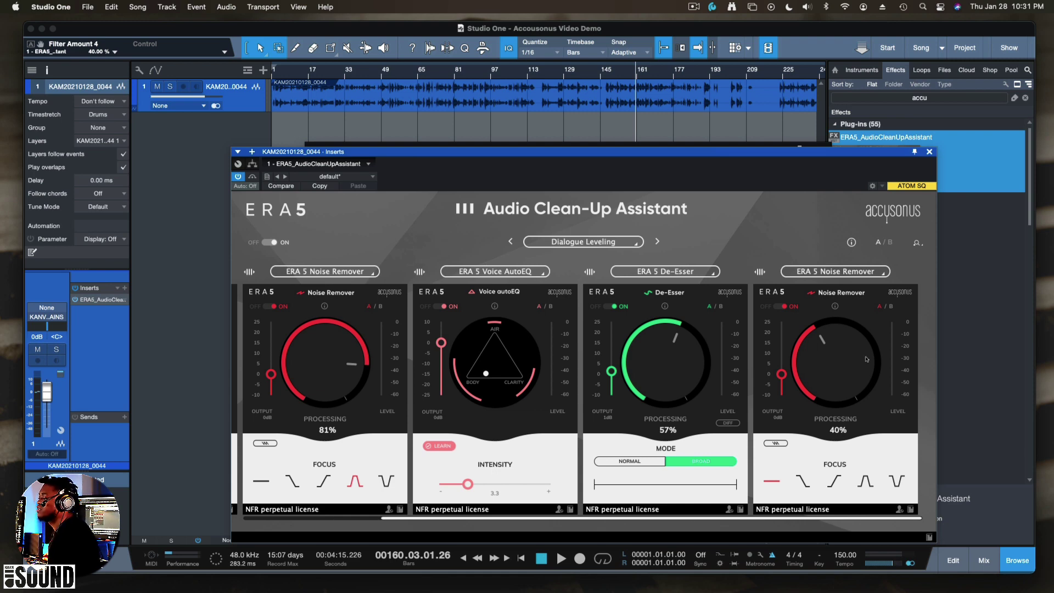
key(space)
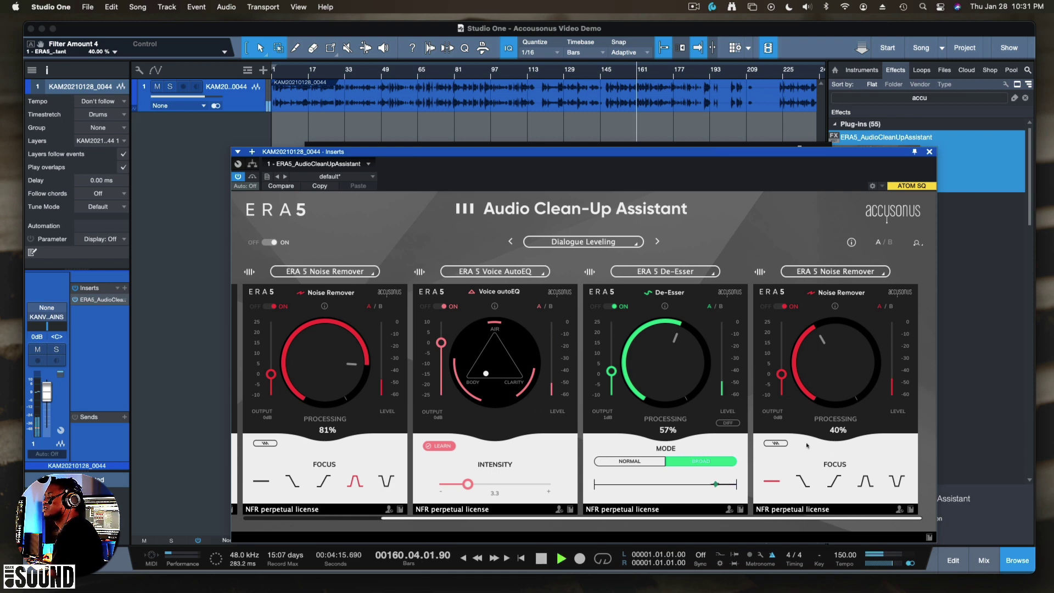
drag(825, 379, 840, 440)
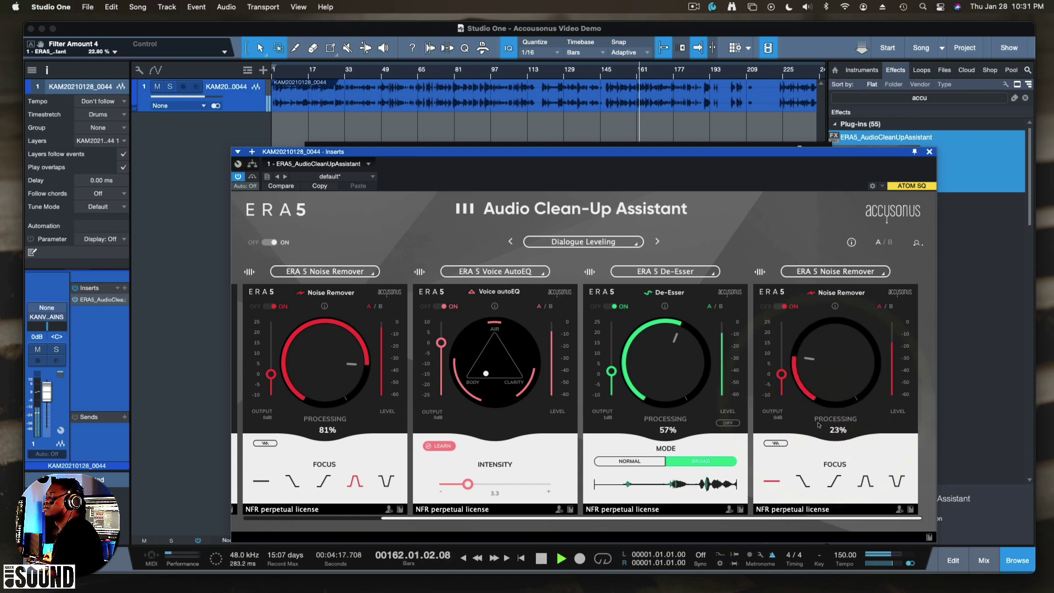
click(866, 482)
drag(835, 384, 832, 356)
click(884, 272)
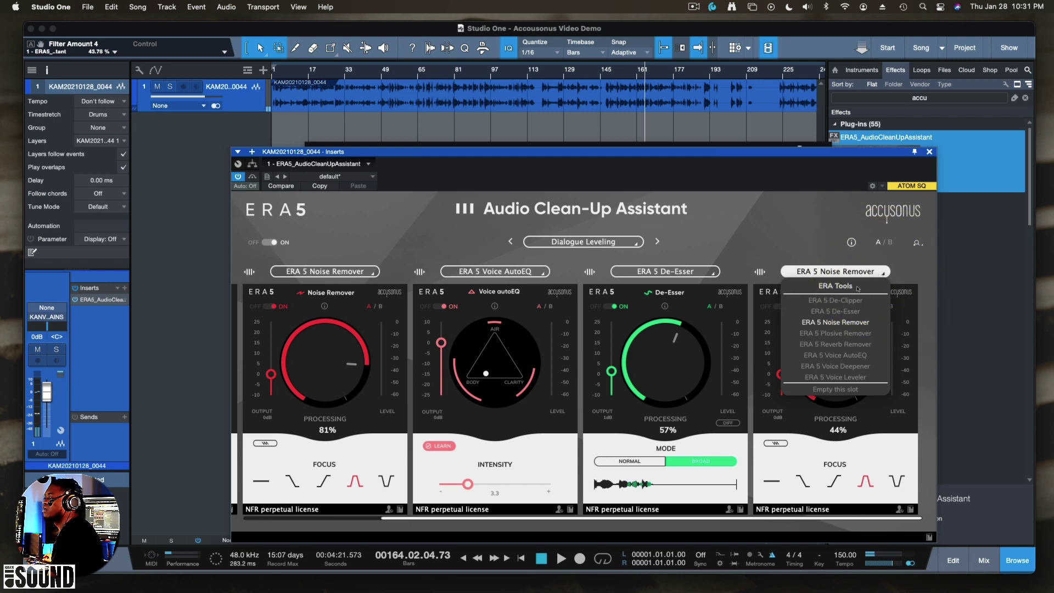
click(839, 390)
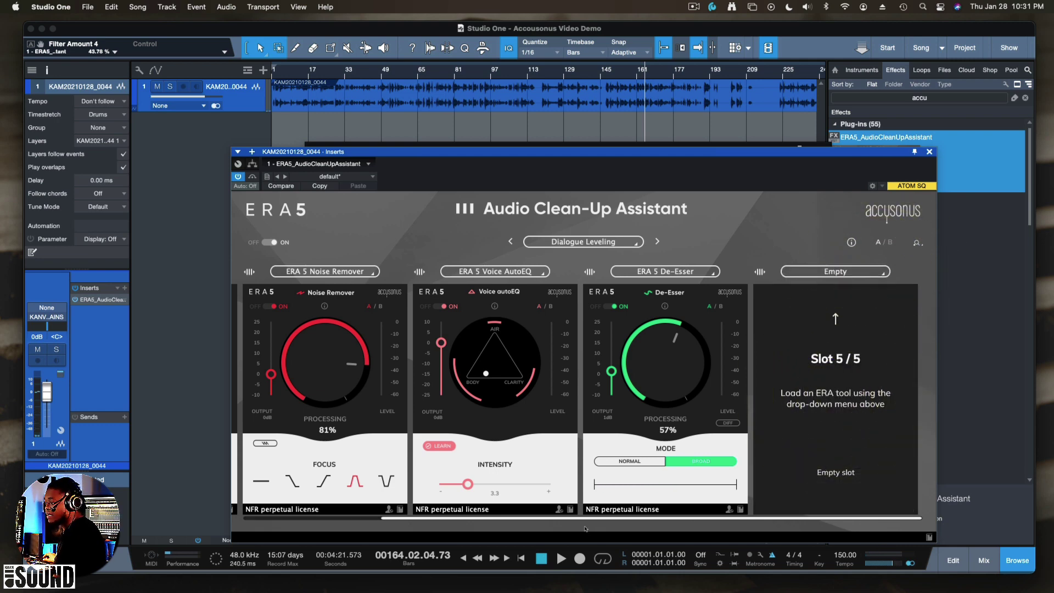
- Play the recording through the four-tool chain and move the plug-in window slightly upward
drag(584, 516, 447, 517)
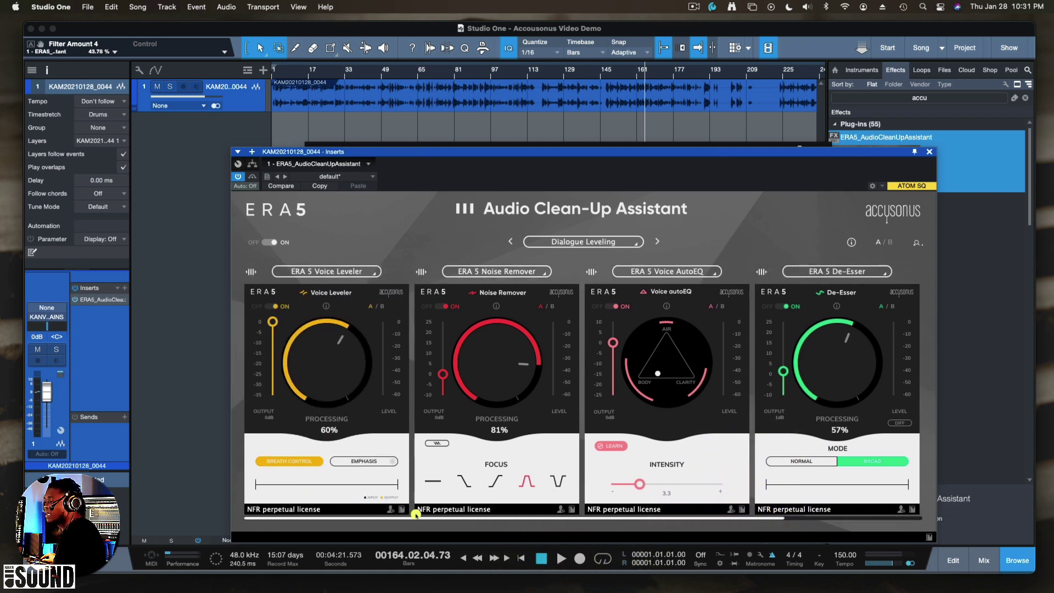
key(space)
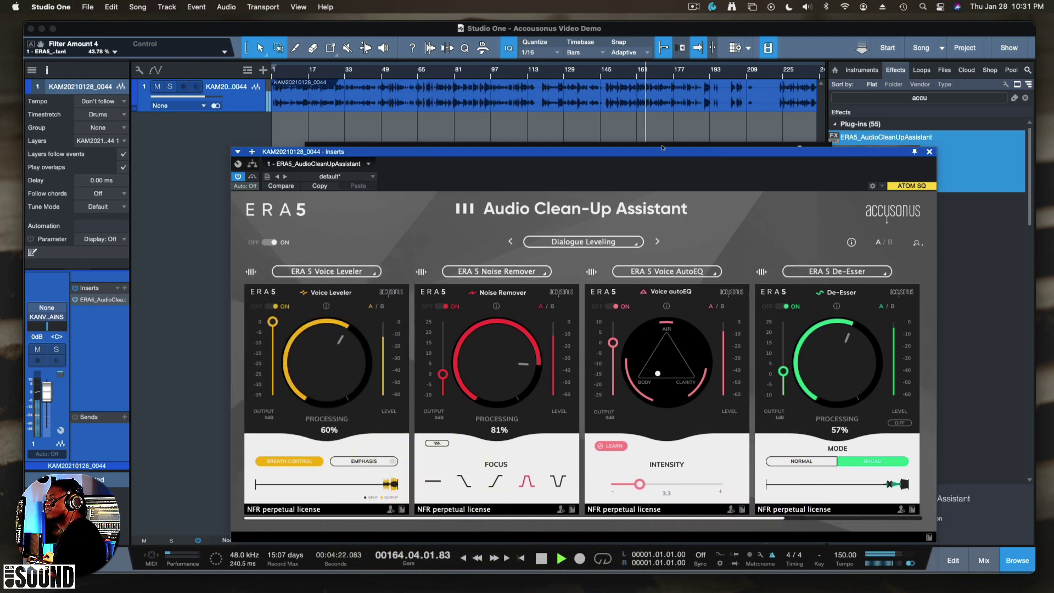
drag(833, 151, 819, 115)
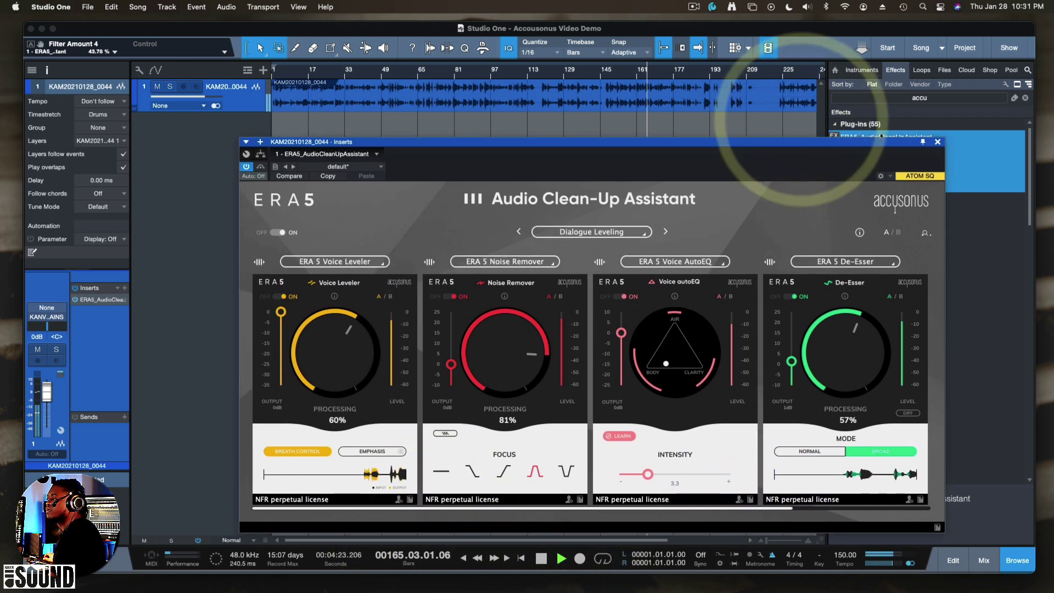